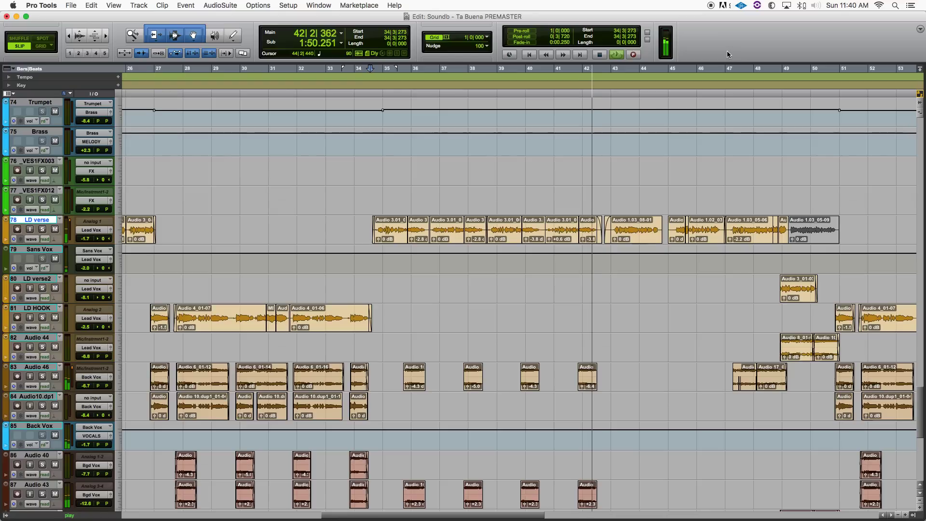
- Stop playback and inspect the Virtual Tape Machines insert on the LD verse track in the mixer, closing it when done
key(space)
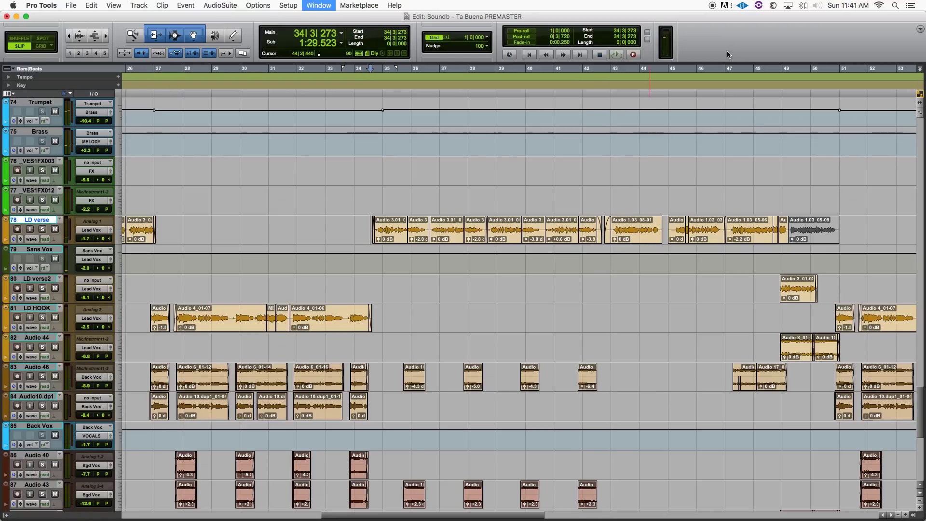
key(super+equal)
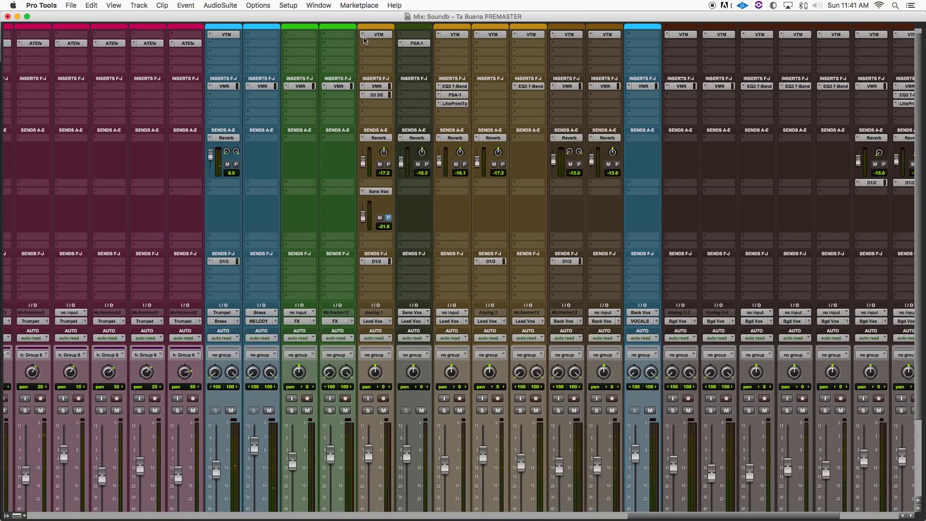
scroll(375, 174, down, 5)
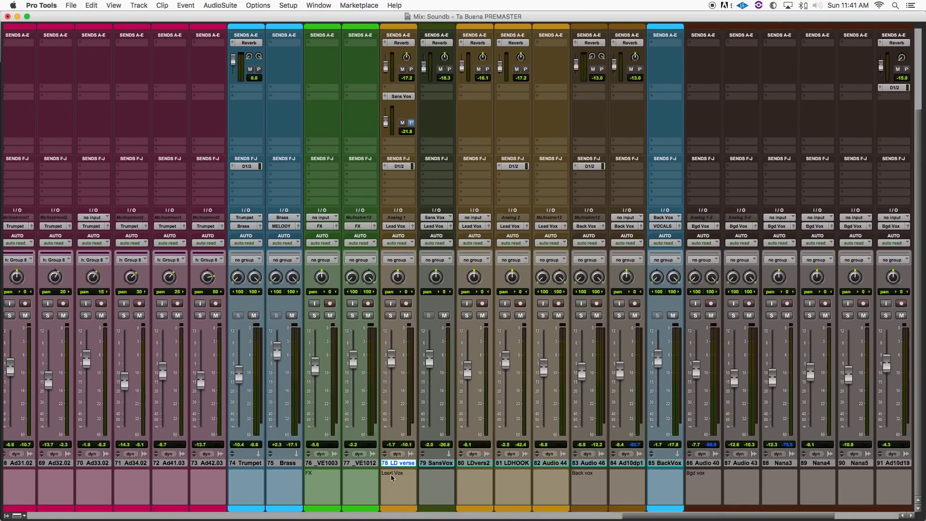
scroll(405, 124, up, 4)
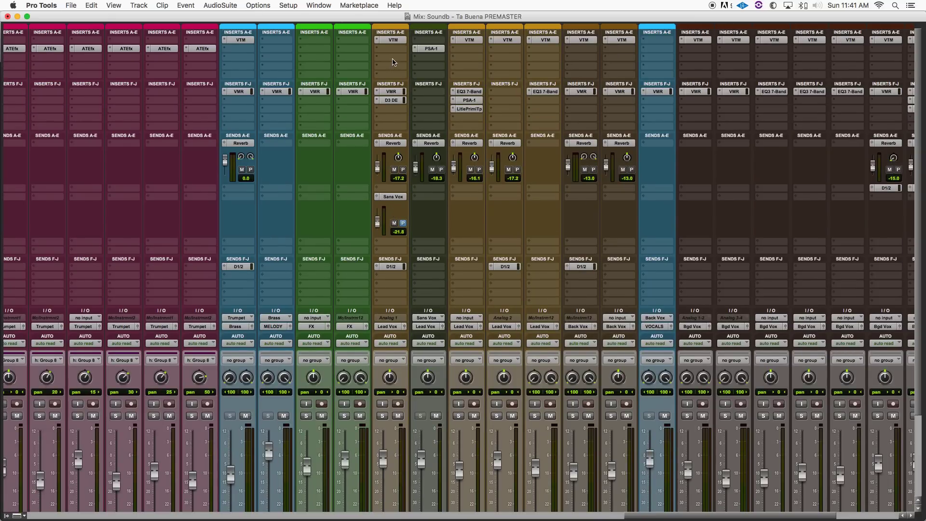
click(393, 41)
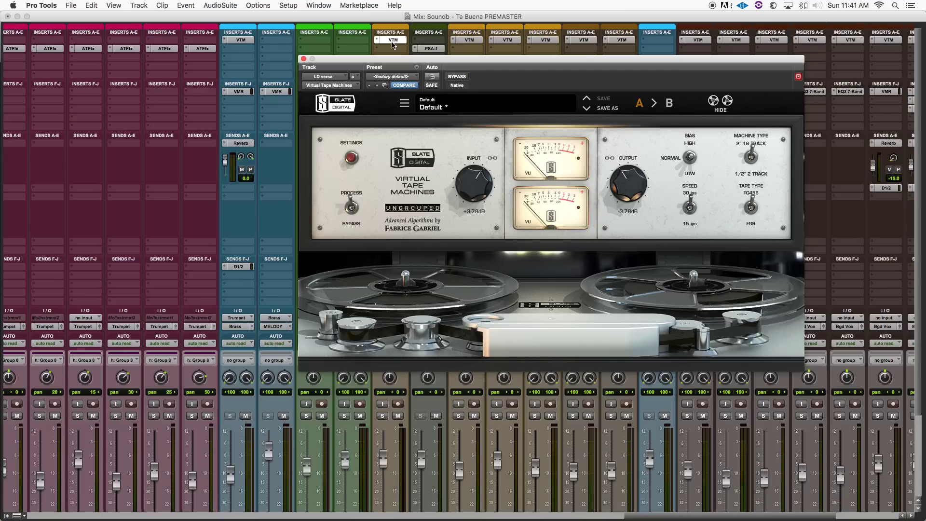
drag(382, 65, 493, 57)
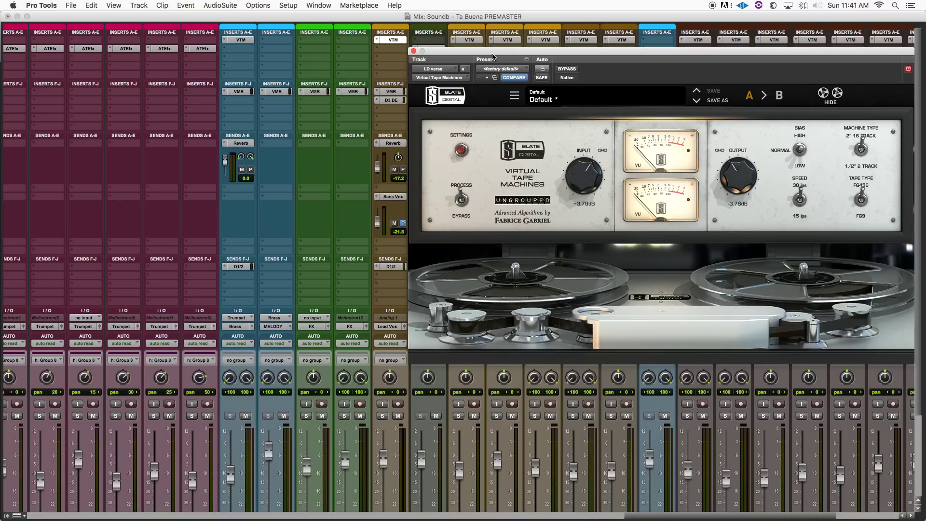
click(413, 50)
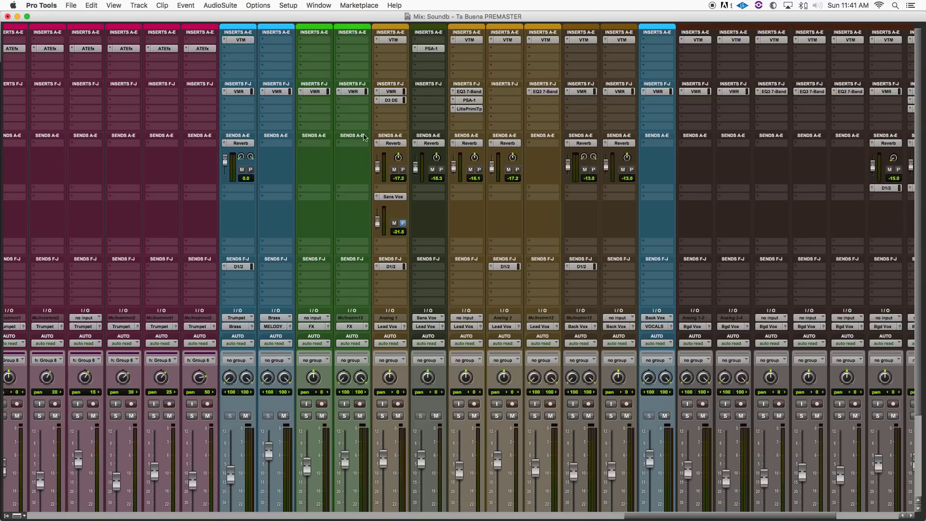
- Open the Virtual Mix Rack insert on the LD verse track and examine the FG-N equalizer's gain, frequency and high-pass settings
click(399, 93)
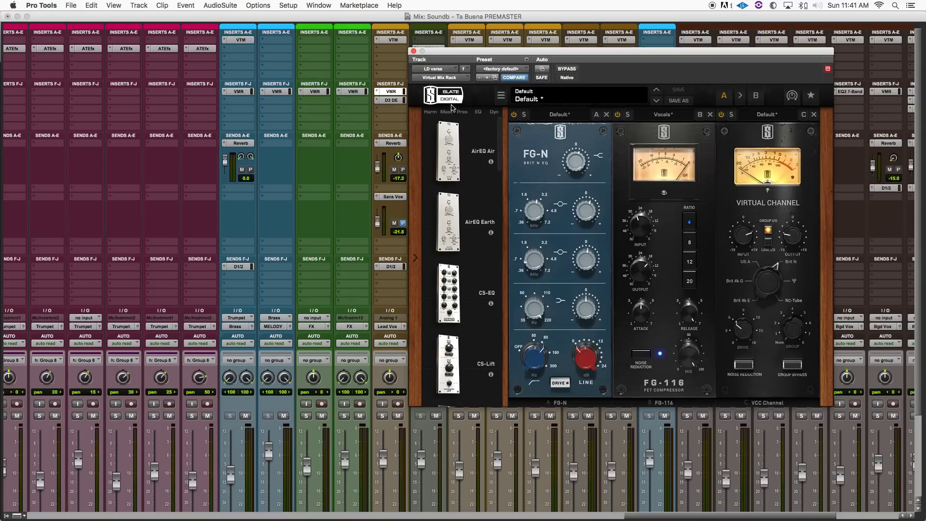
drag(498, 54, 527, 50)
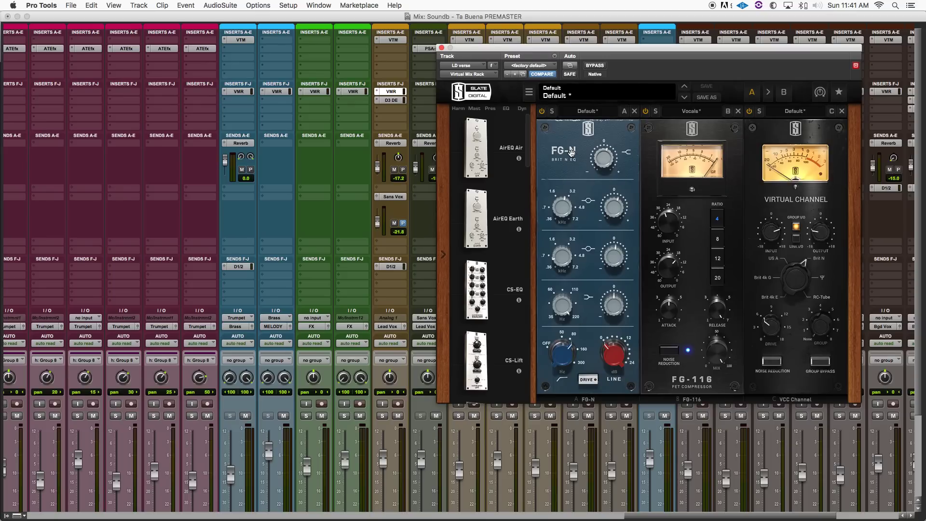
mouse_move(606, 164)
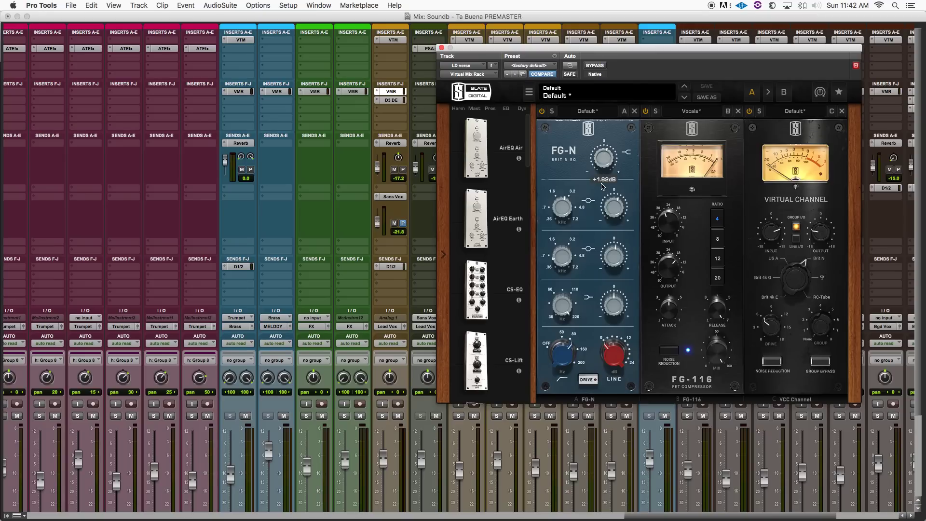
mouse_move(619, 217)
mouse_move(561, 260)
mouse_move(557, 354)
- Play the LD verse vocal from around bar 34 in the Edit window and examine the FG-116 compressor's metering, attack and release
key(super+equal)
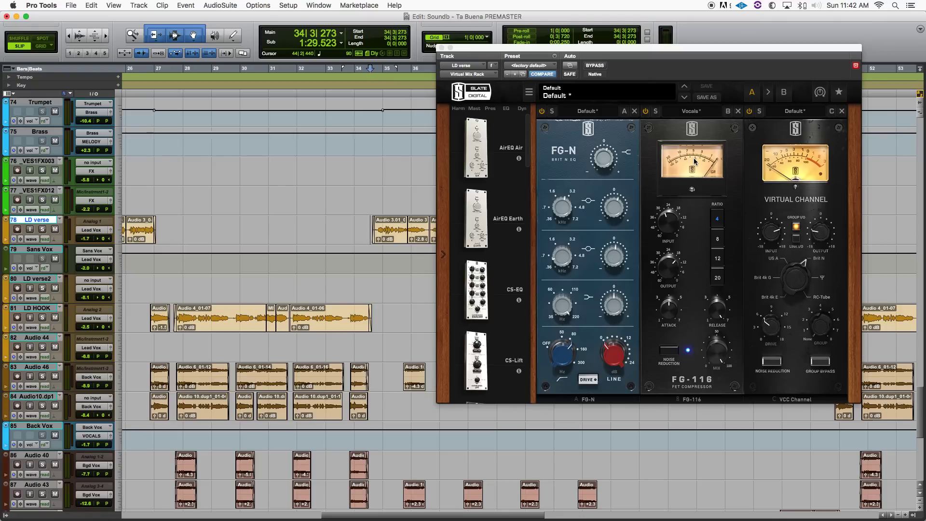
click(370, 225)
key(space)
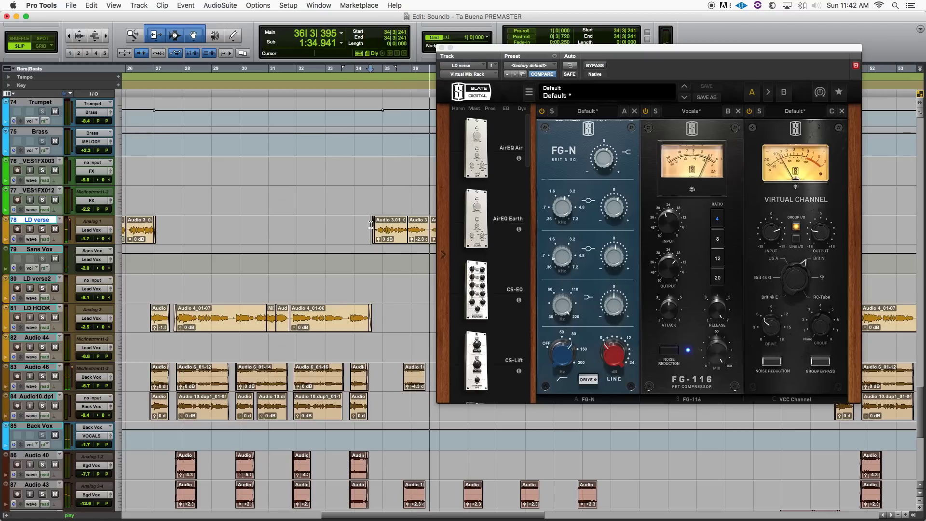
key(space)
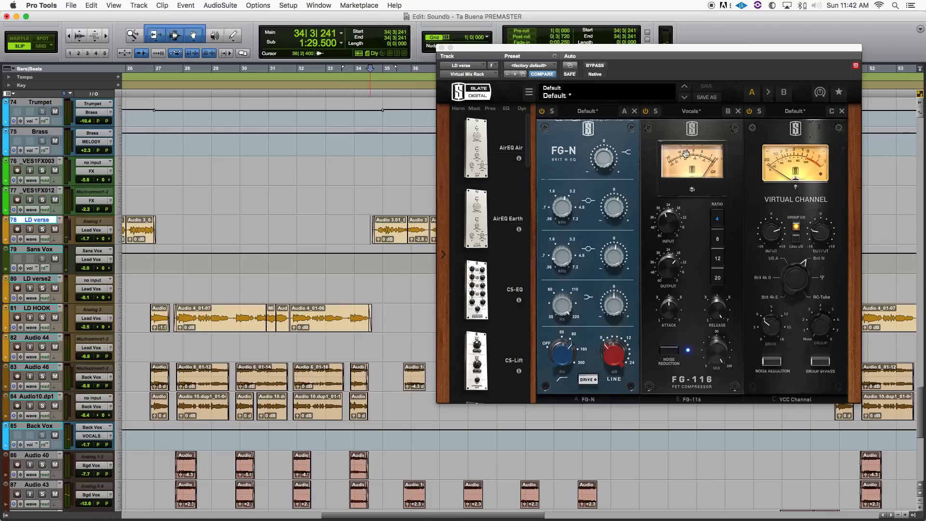
click(668, 313)
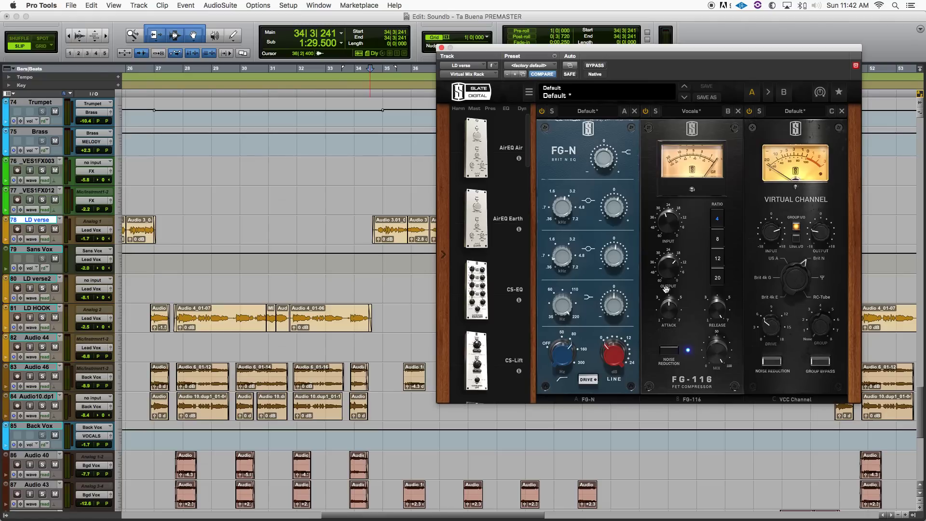
mouse_move(722, 317)
- Return to the mixer and review the LD verse track's Virtual Mix Rack and Dyn3 De-Esser inserts, closing the de-esser
key(super+equal)
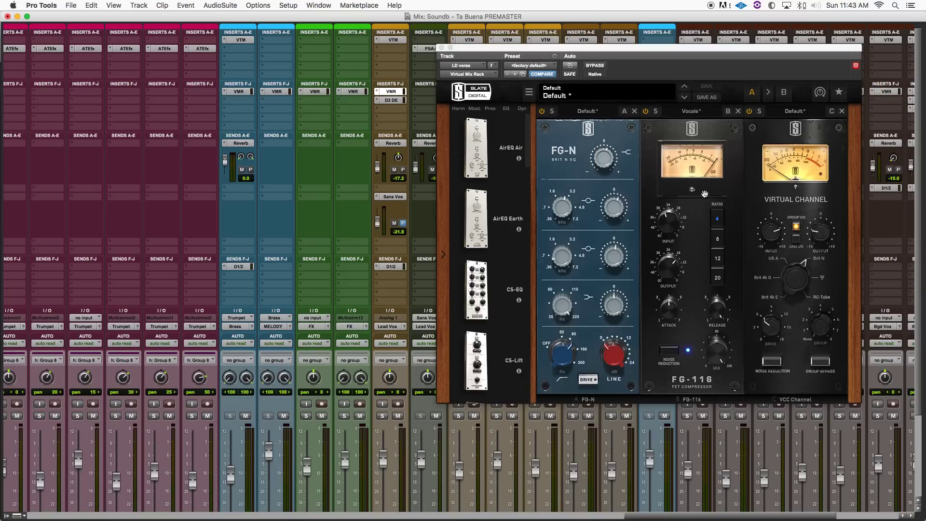
click(392, 100)
click(391, 92)
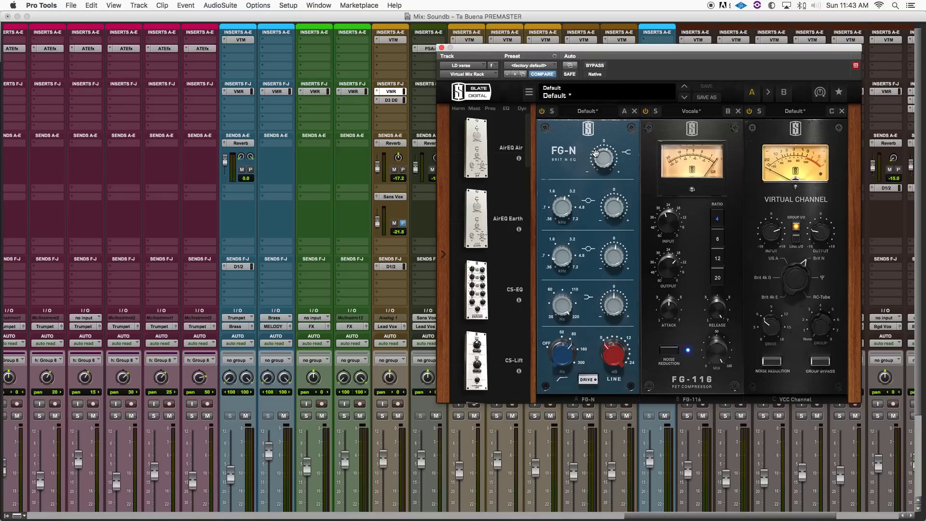
click(392, 100)
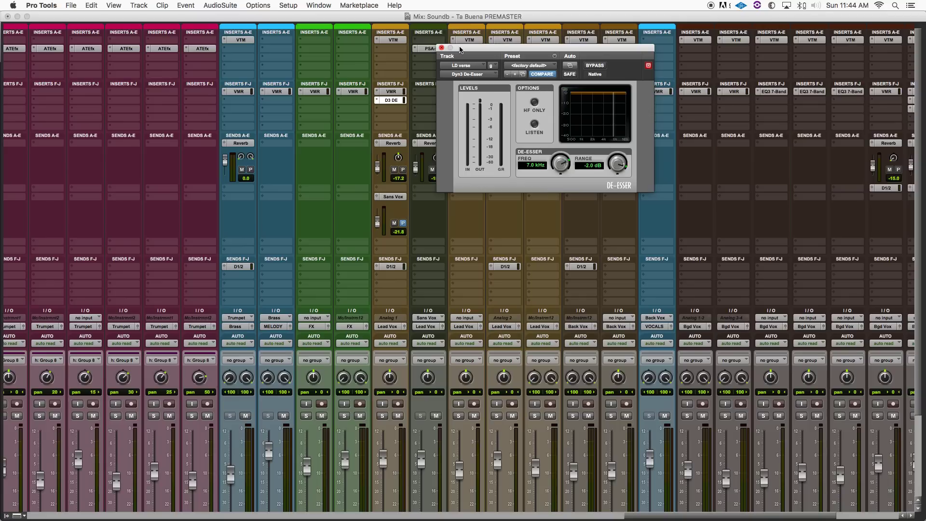
click(442, 48)
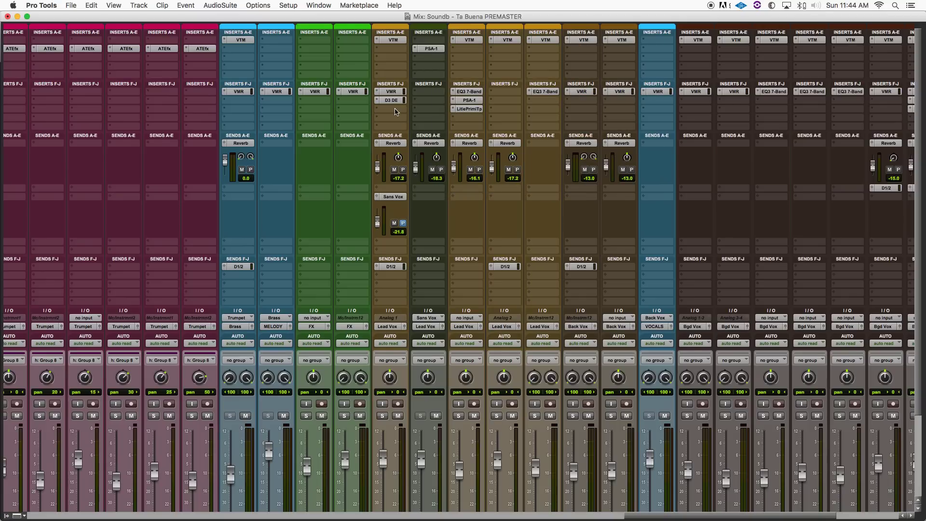
- Open the LD verse track's Reverb send and inspect the D-Verb algorithm and size settings on the Reverb return, closing the plug-in
click(392, 144)
scroll(359, 163, left, 2)
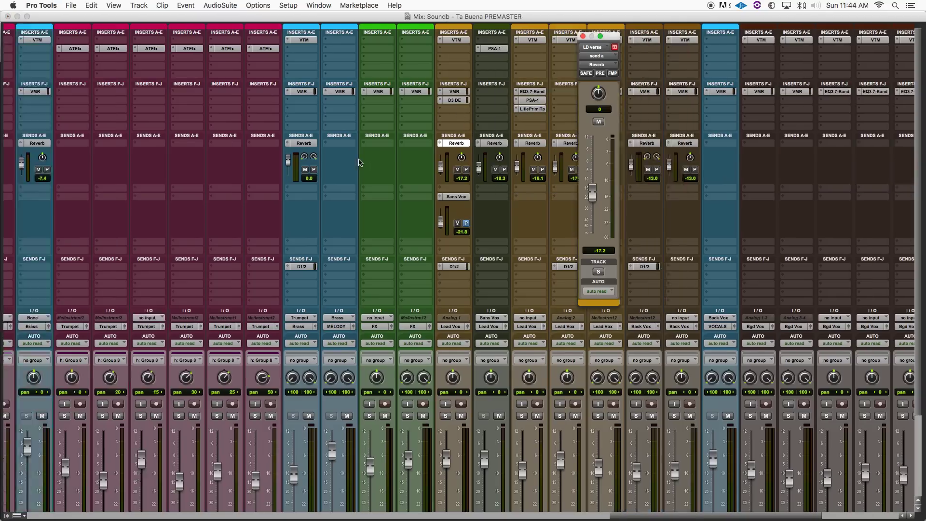
scroll(358, 163, left, 10)
click(61, 42)
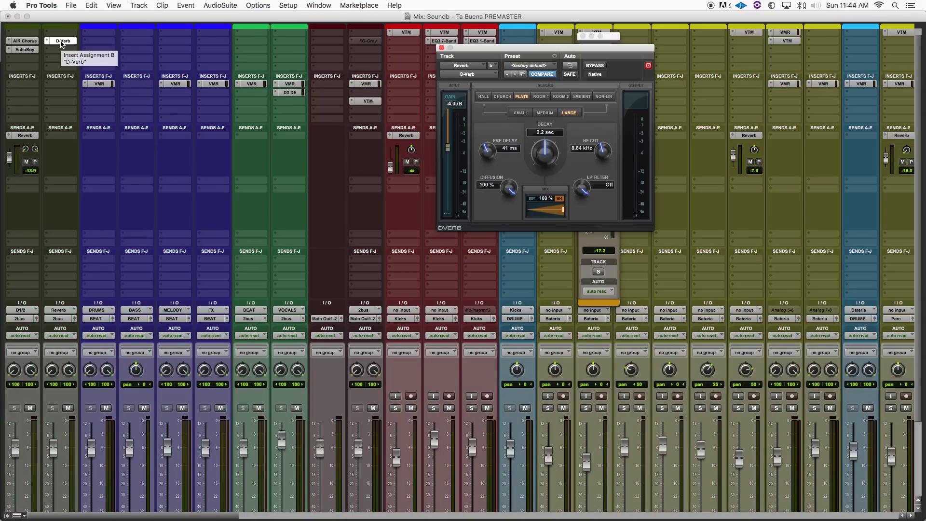
drag(495, 53, 409, 58)
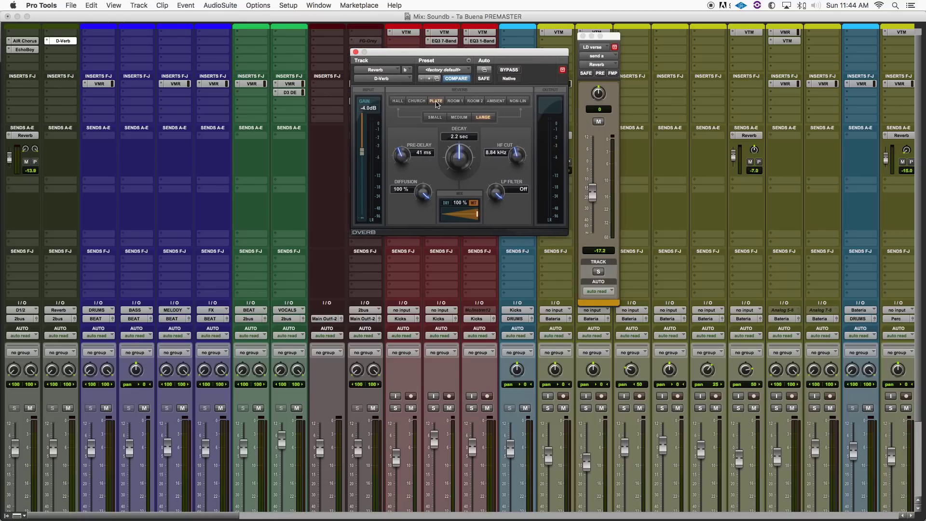
click(483, 117)
click(356, 52)
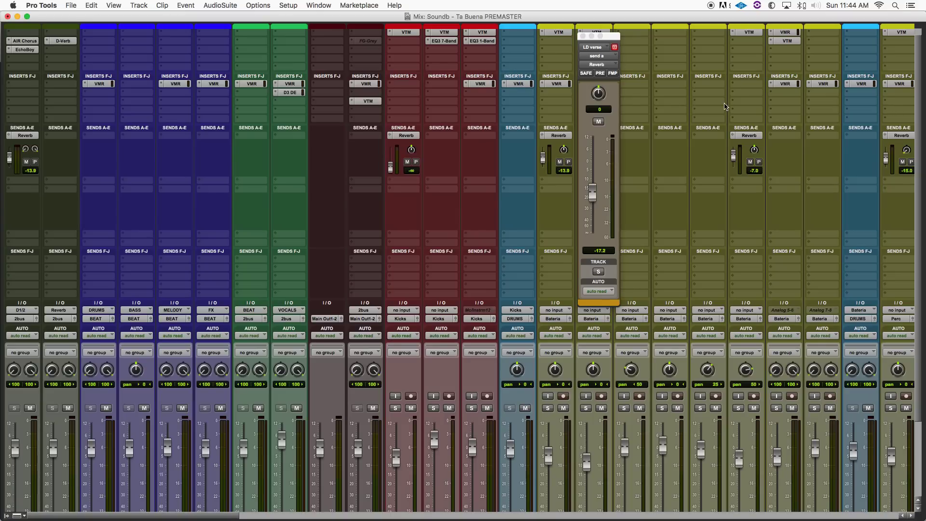
- Open the LD verse track's Sans Vox send and inspect the SansAmp PSA-1 insert on the Sans Vox return
scroll(724, 106, right, 15)
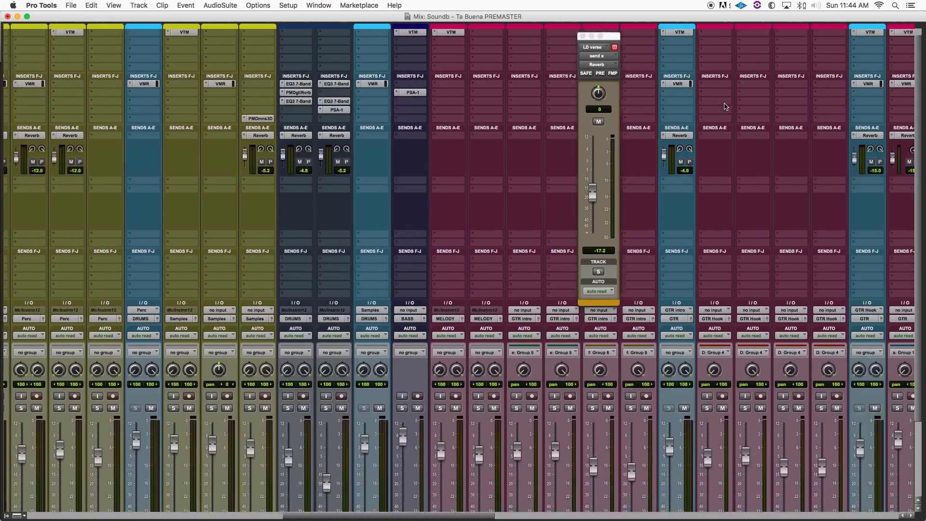
scroll(724, 106, right, 20)
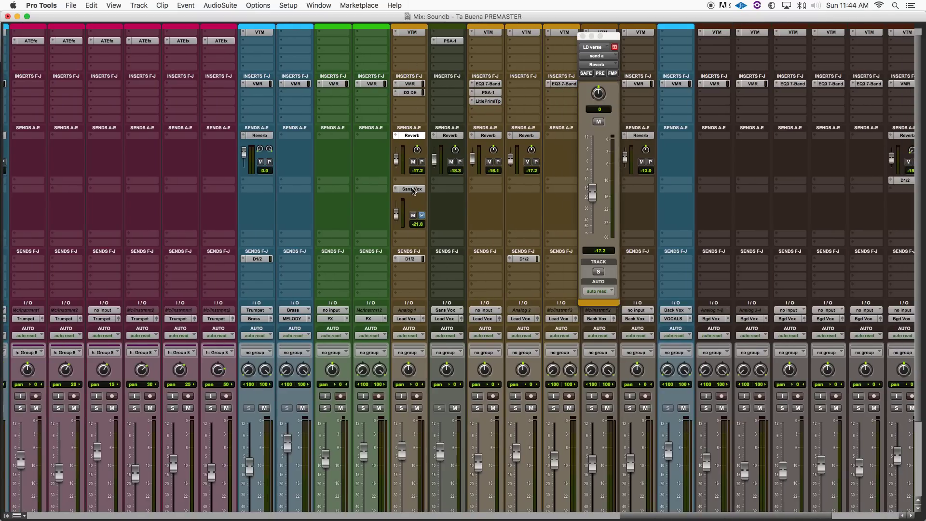
click(412, 189)
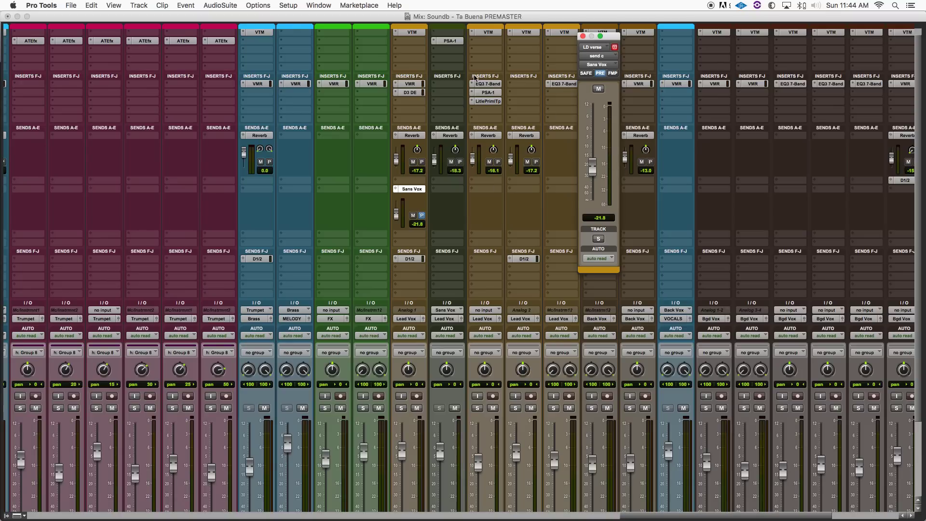
click(456, 42)
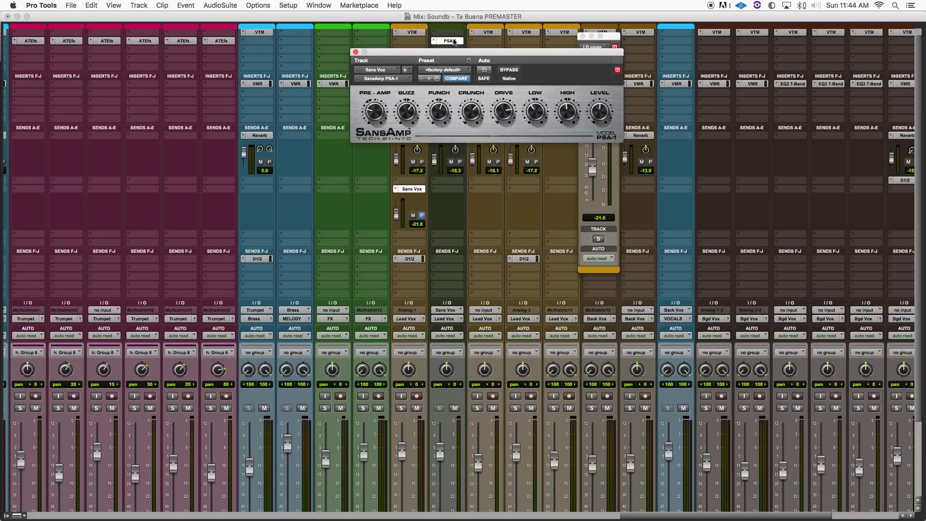
drag(520, 54, 302, 80)
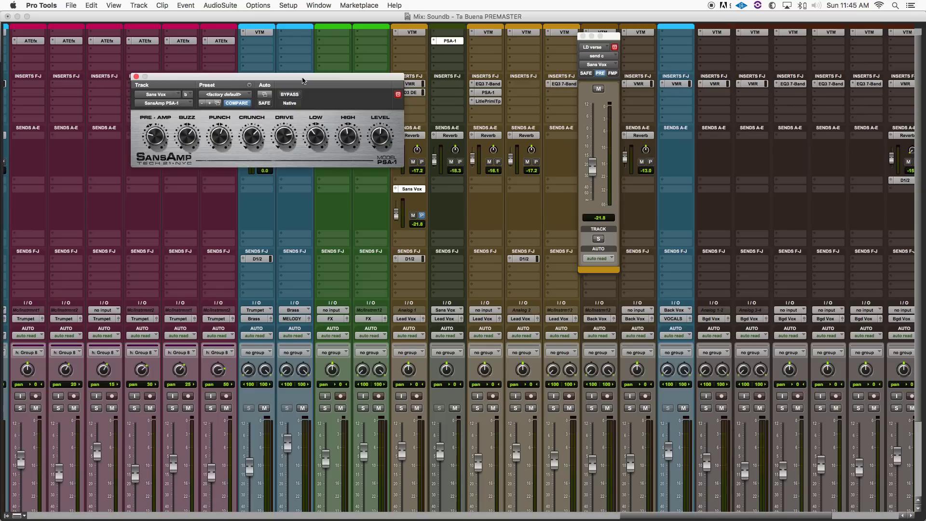
- Solo and mute the LD verse track temporarily, and clear both states
click(402, 409)
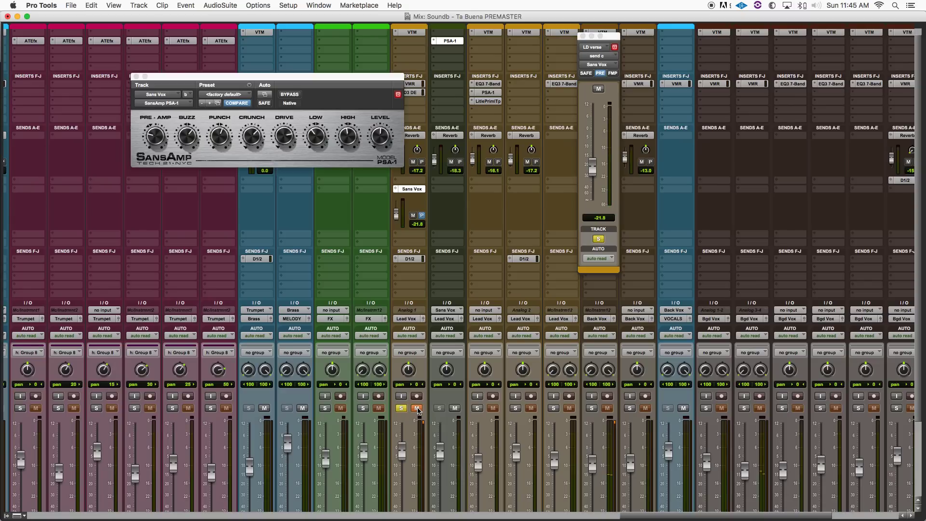
click(416, 408)
click(401, 408)
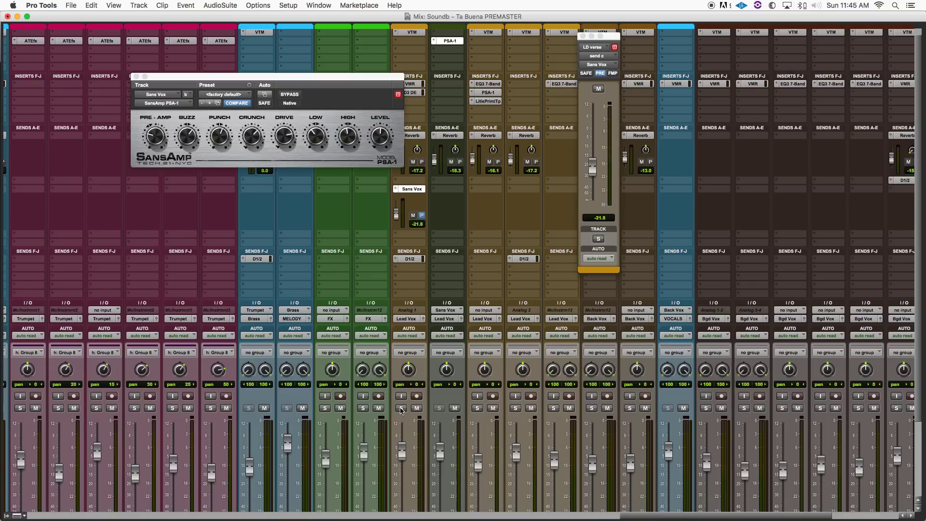
- Open the LD verse track's D1/2 send and inspect the EchoBoy and AIR Chorus inserts on its return, ending back at LD verse
click(410, 259)
click(470, 296)
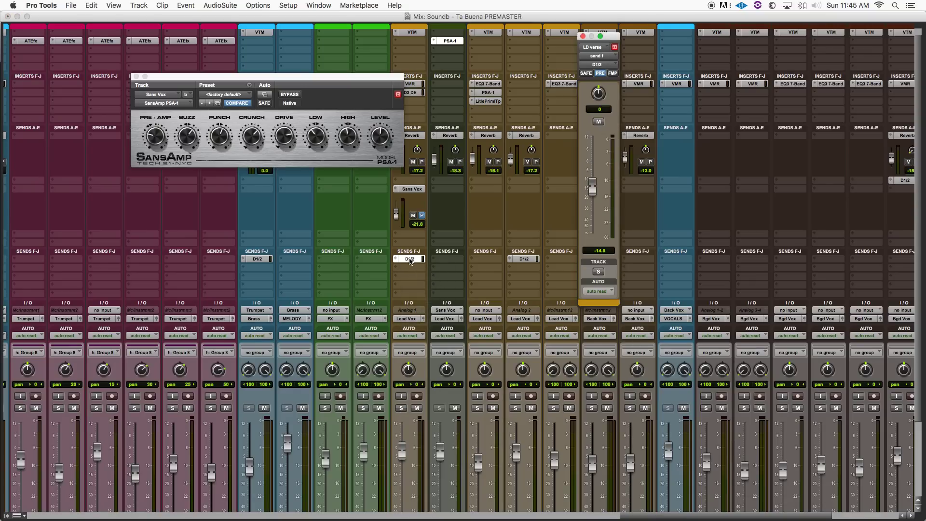
scroll(95, 243, left, 15)
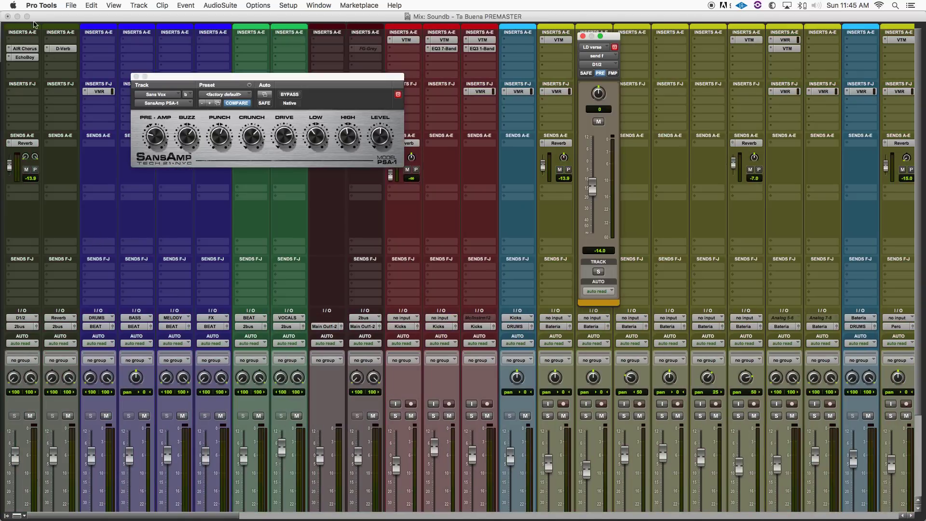
click(22, 58)
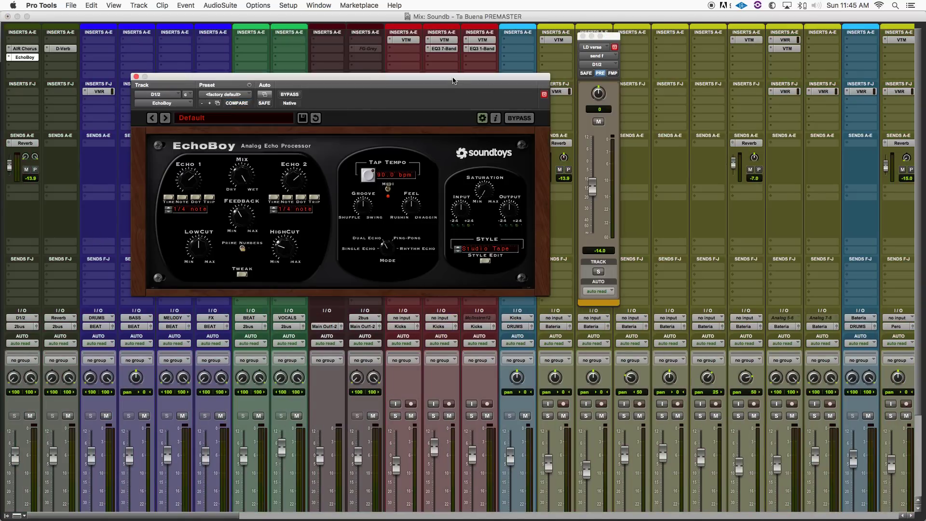
drag(450, 80, 458, 79)
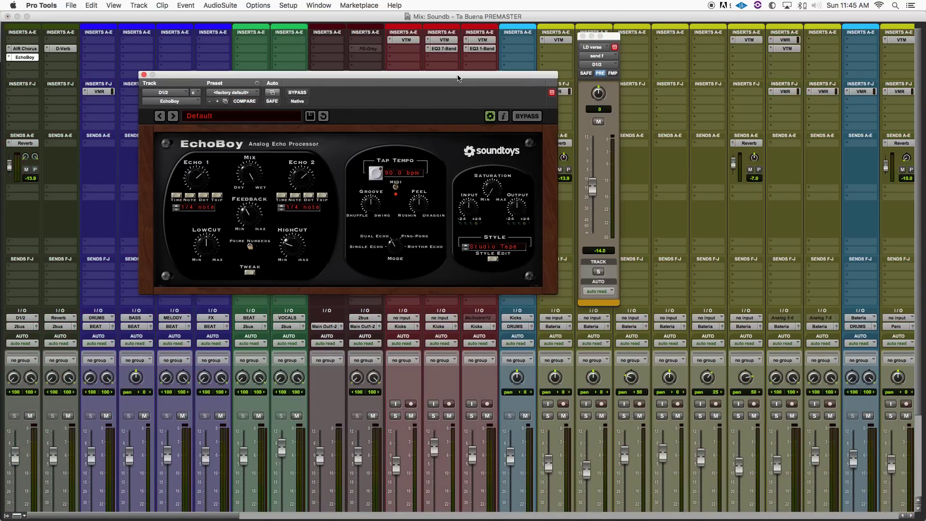
click(23, 49)
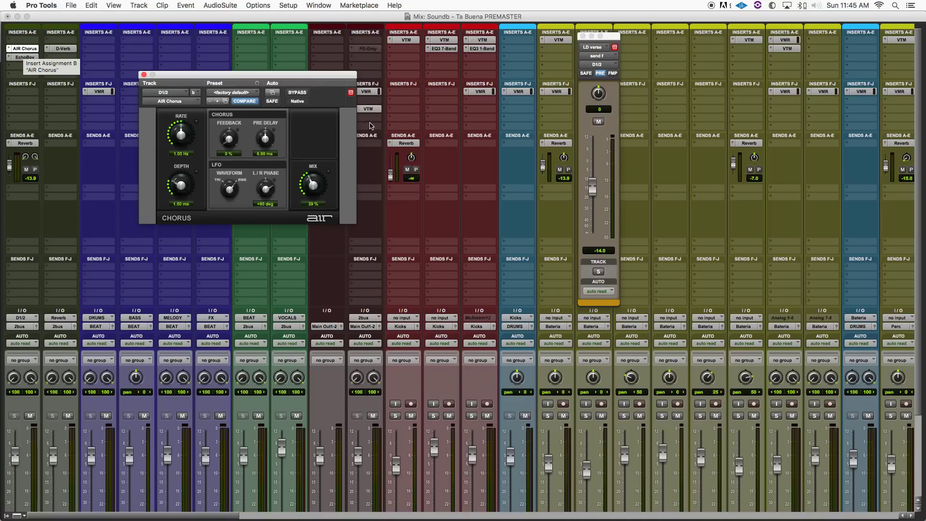
scroll(412, 171, right, 15)
scroll(412, 171, right, 20)
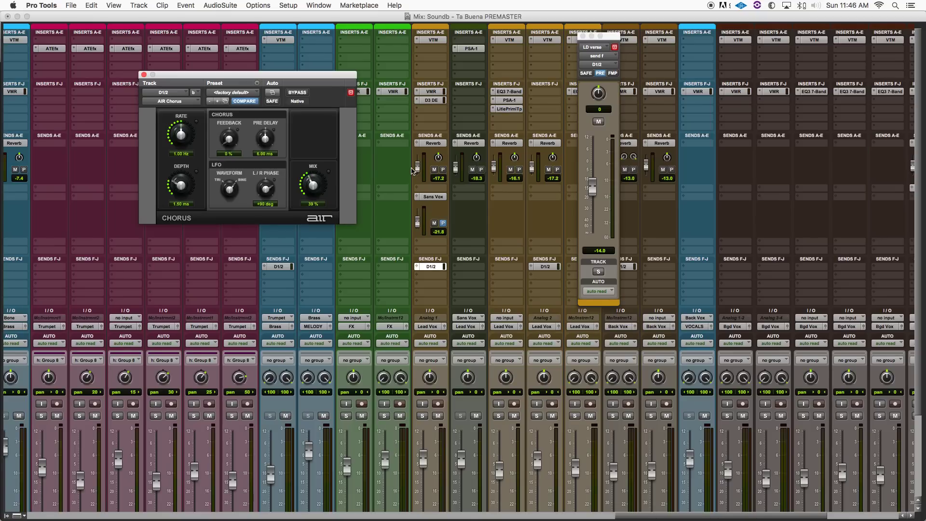
- Close the D1/2 send window and highlight the LD HOOK clips between about bars 26 and 35 in the Edit window
key(super+equal)
click(583, 37)
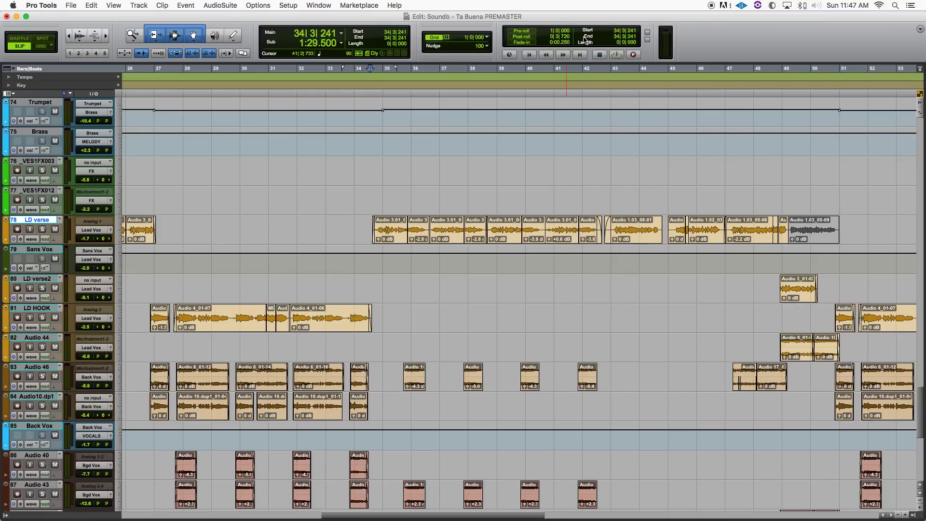
scroll(495, 115, left, 5)
scroll(495, 115, down, 1)
scroll(495, 116, right, 3)
scroll(496, 116, up, 1)
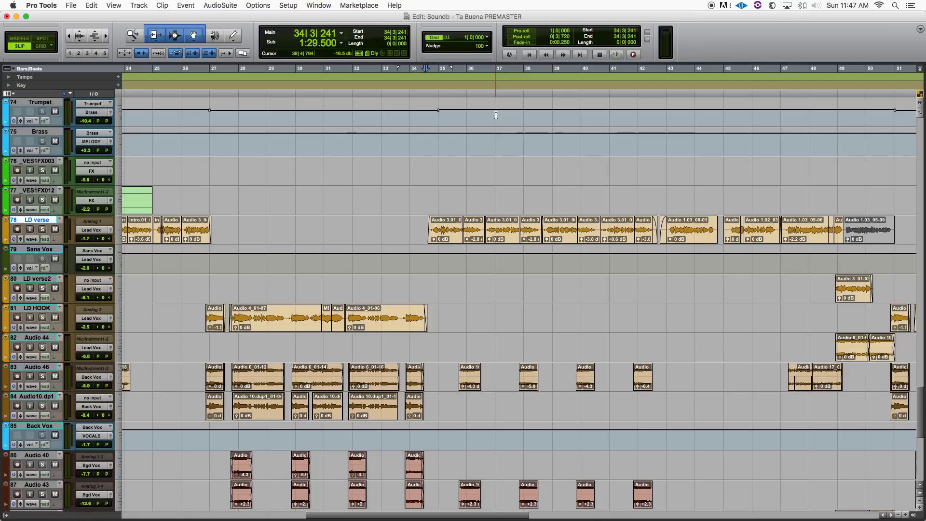
drag(197, 318, 444, 319)
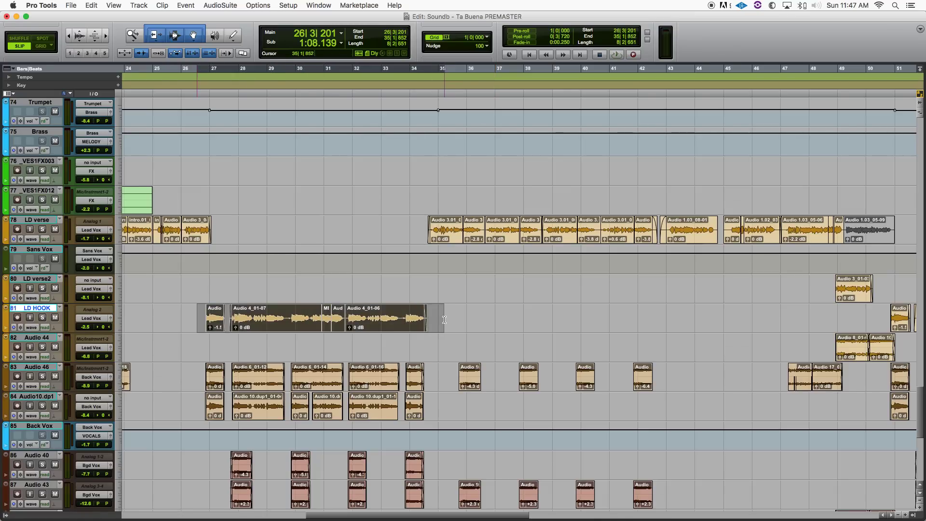
- Play the song from just before the first highlighted LD HOOK clip and stop after listening to the hook
click(200, 312)
key(space)
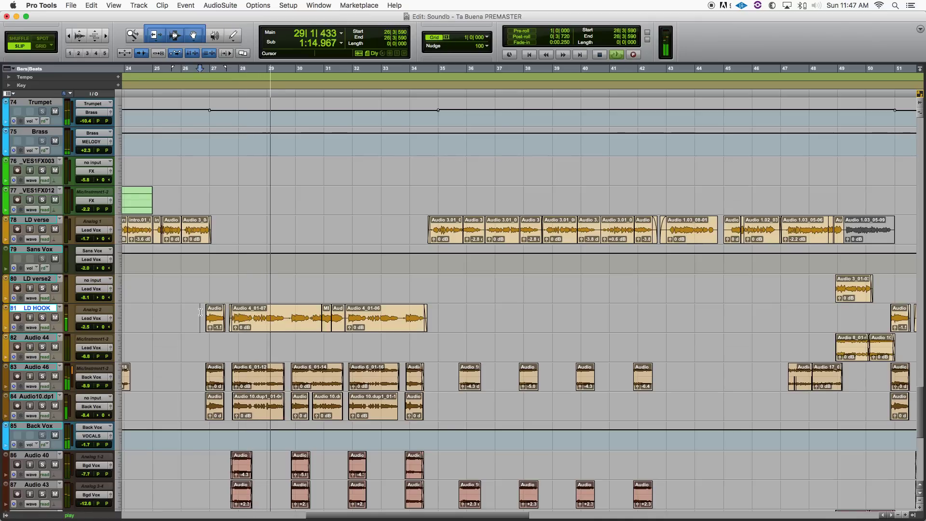
key(space)
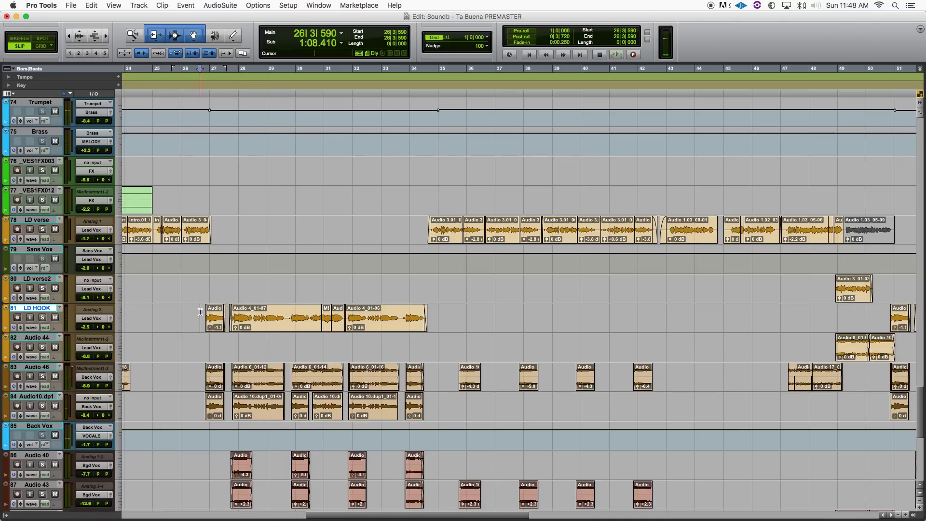
- Inspect the Virtual Tape Machines insert on the LD HOOK track in the Mix window and close the plug-in
key(super+equal)
scroll(349, 259, down, 5)
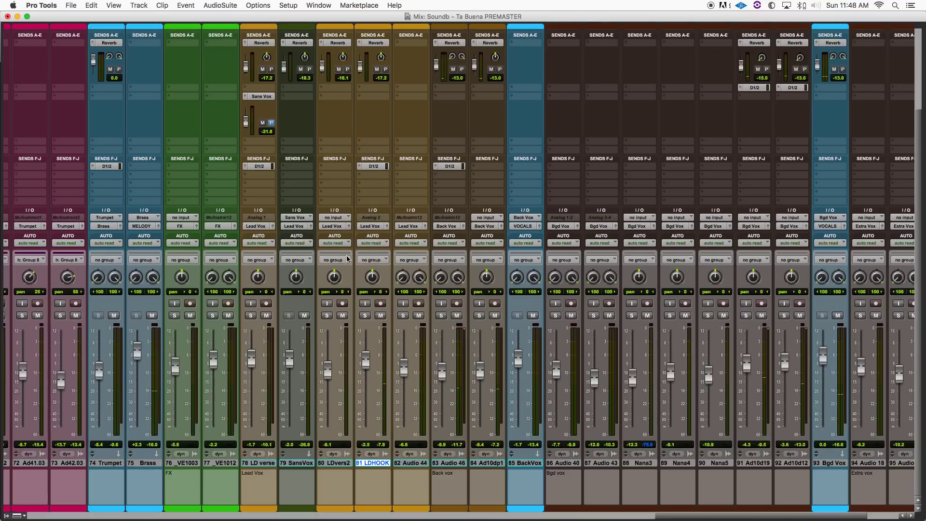
scroll(372, 120, up, 5)
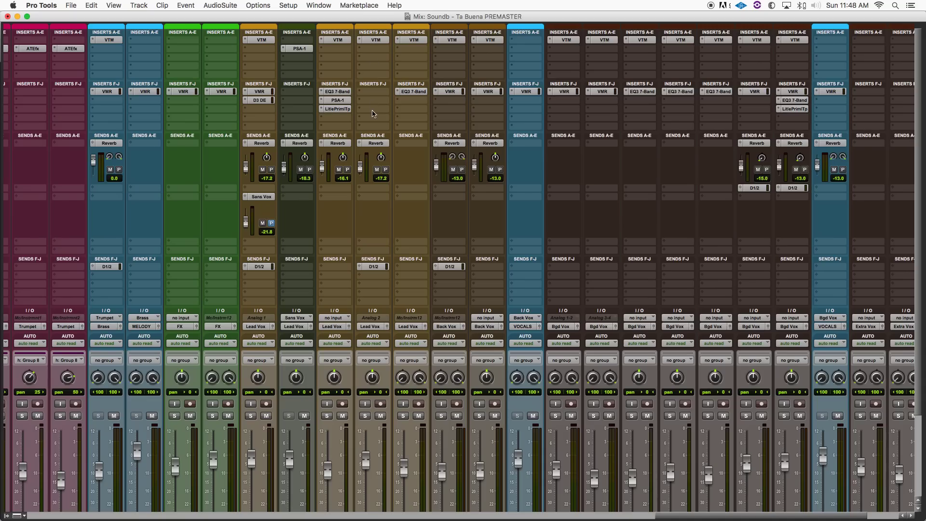
click(376, 39)
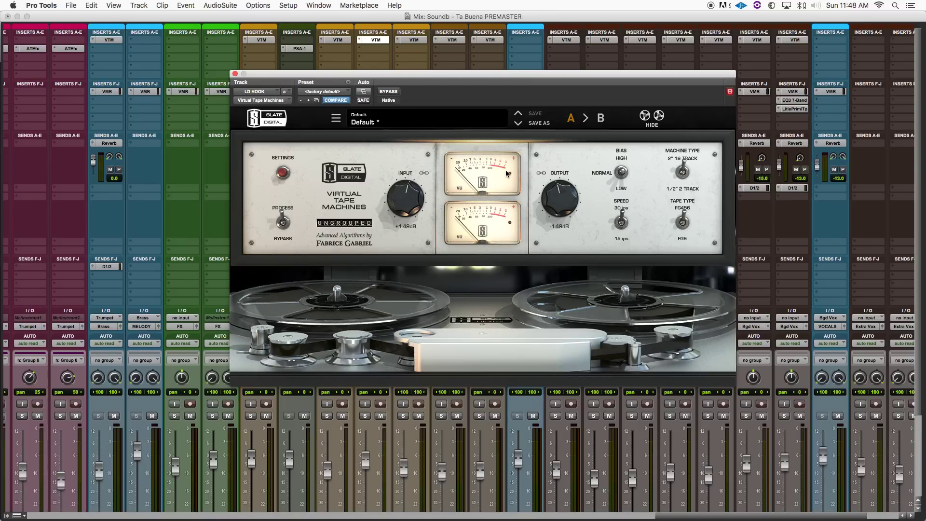
click(235, 73)
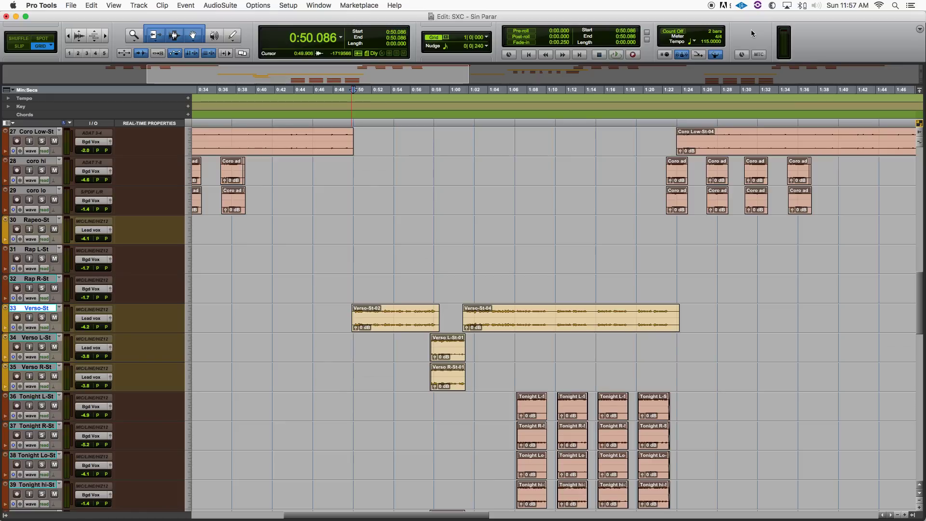
- Play the verse from 0:50.086 in the SXC - Sin Parar session, and find the Verso-St track's inserts and sends in the mixer
key(space)
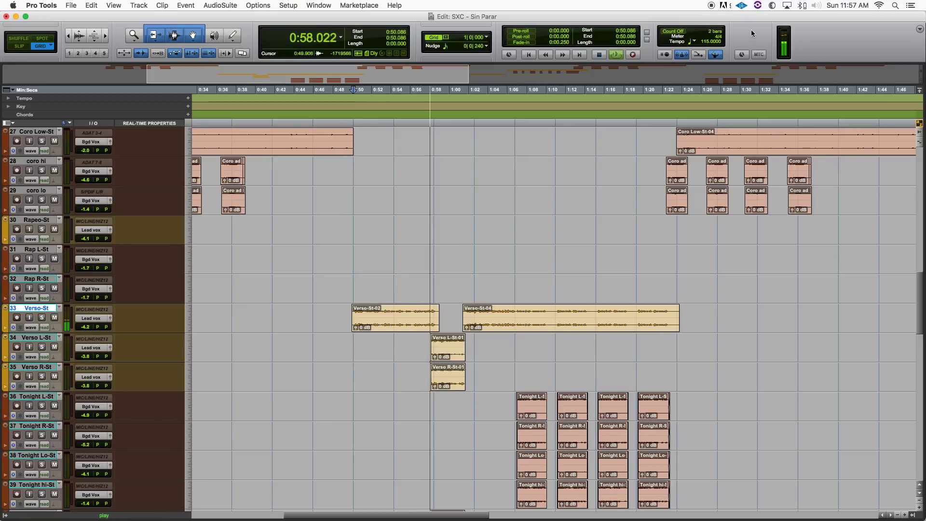
key(space)
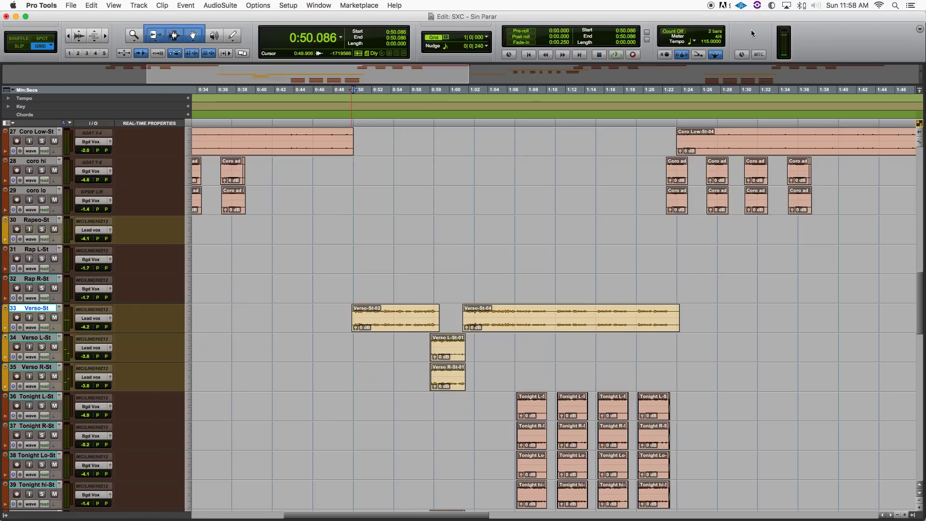
key(super+equal)
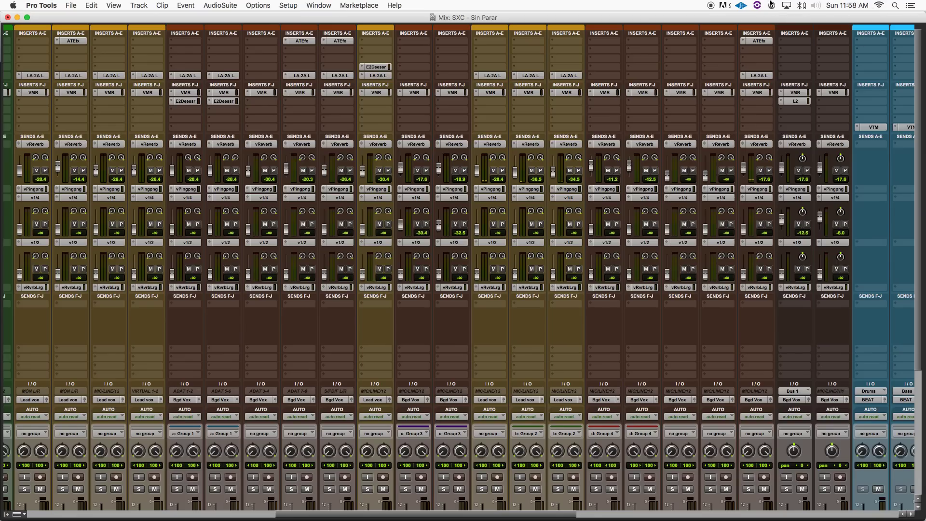
scroll(419, 307, down, 2)
scroll(419, 307, down, 5)
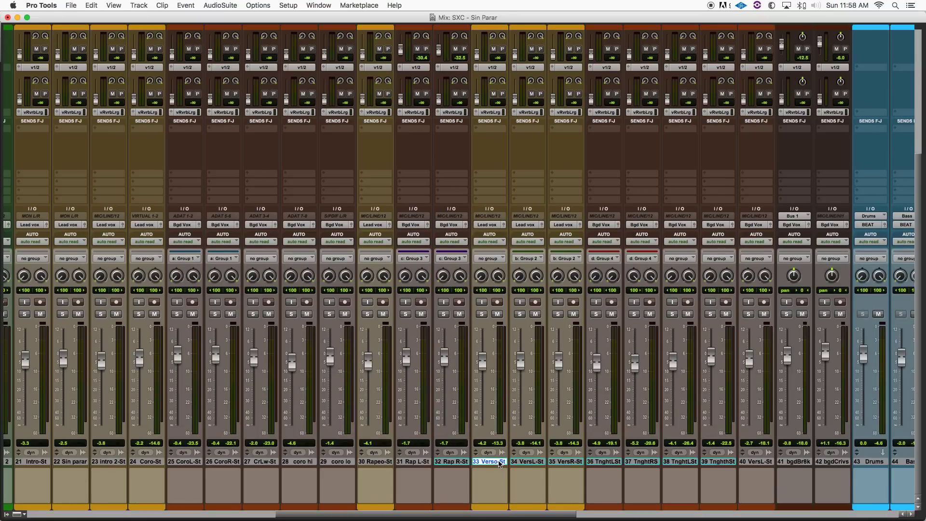
scroll(488, 147, up, 6)
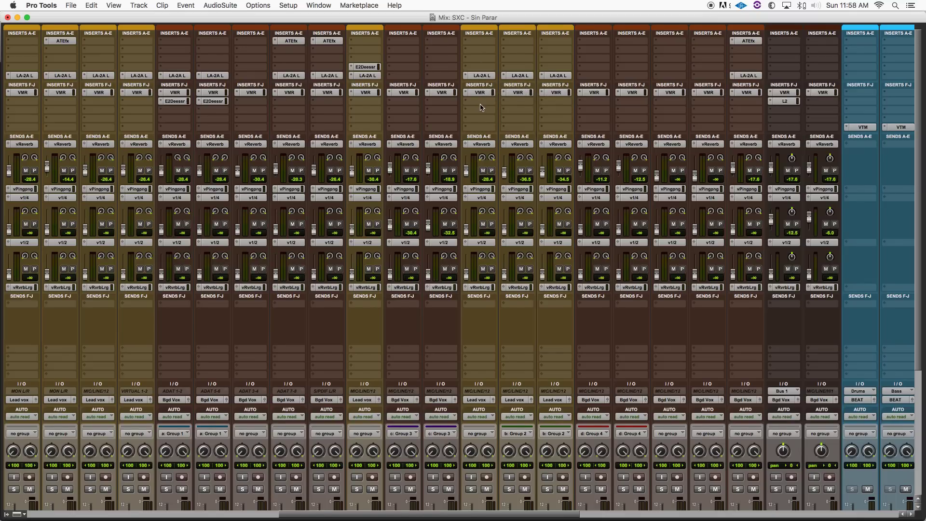
- Examine the inserts on the Lead vox bus in the mixer and return to the Verso-St track's insert section
scroll(480, 106, right, 5)
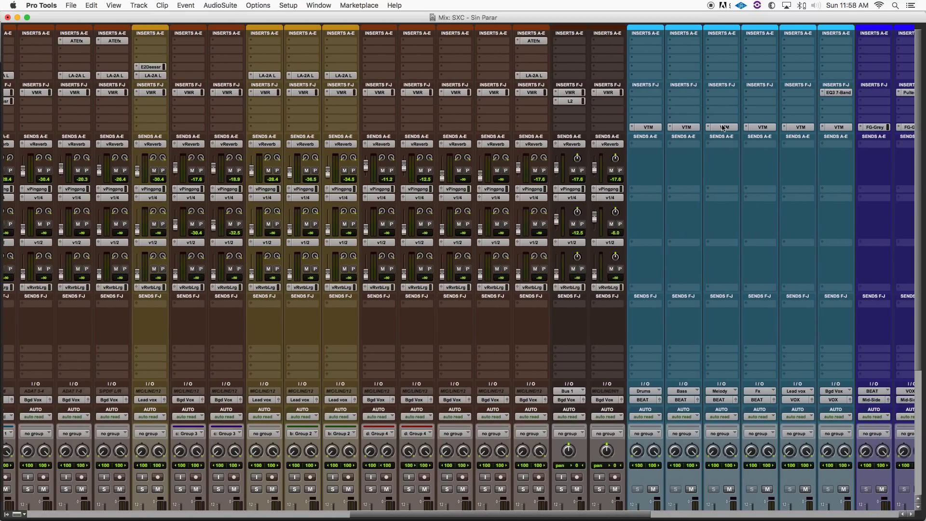
scroll(781, 129, down, 5)
scroll(783, 131, up, 4)
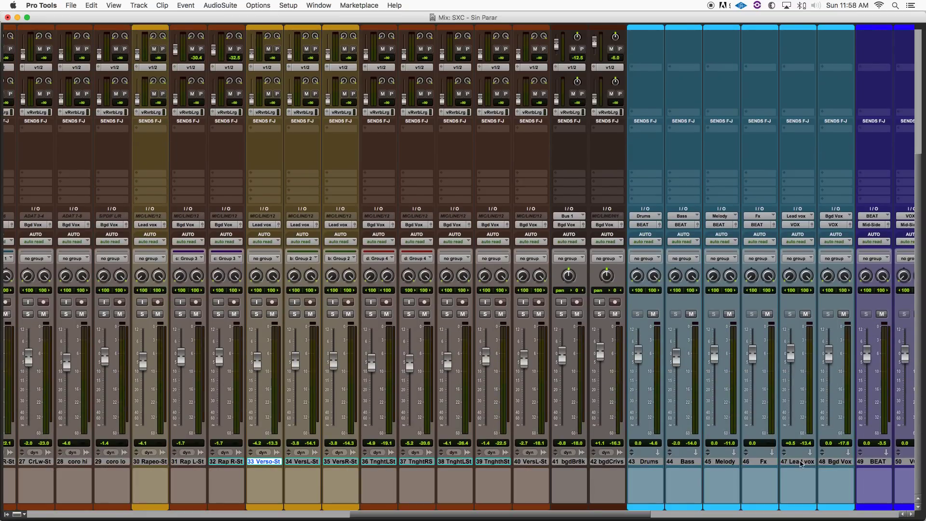
scroll(796, 393, up, 1)
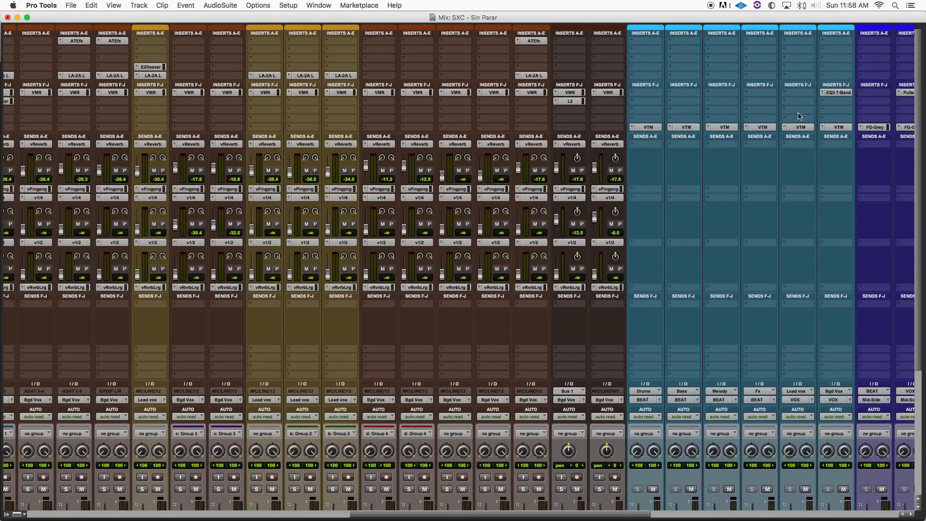
scroll(808, 86, left, 6)
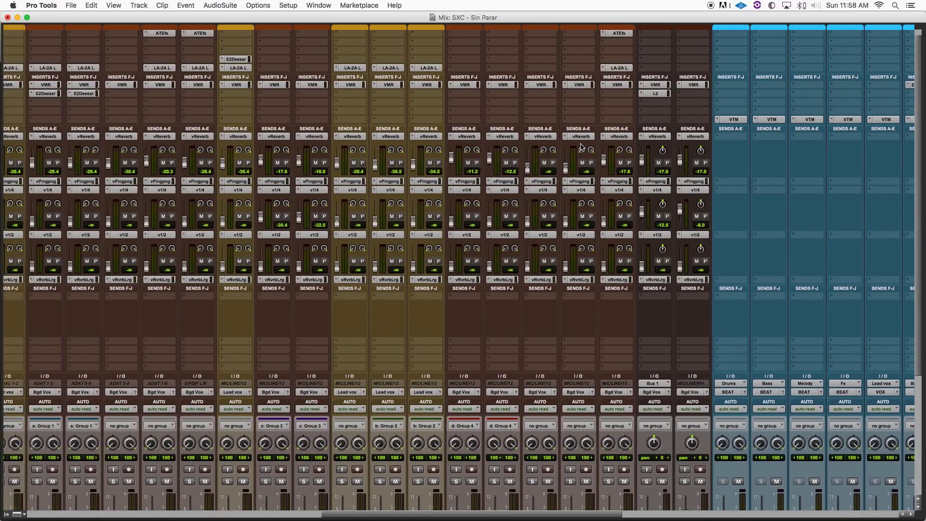
scroll(627, 217, down, 5)
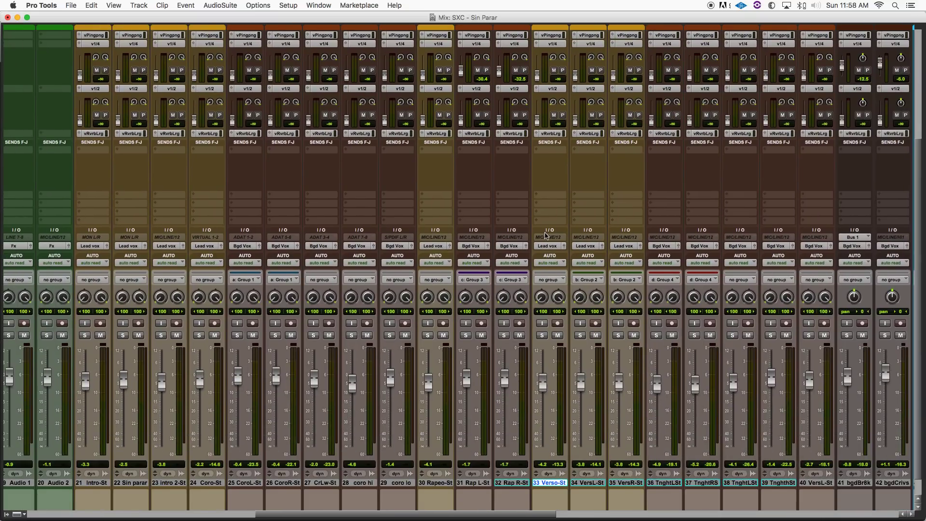
scroll(547, 236, up, 5)
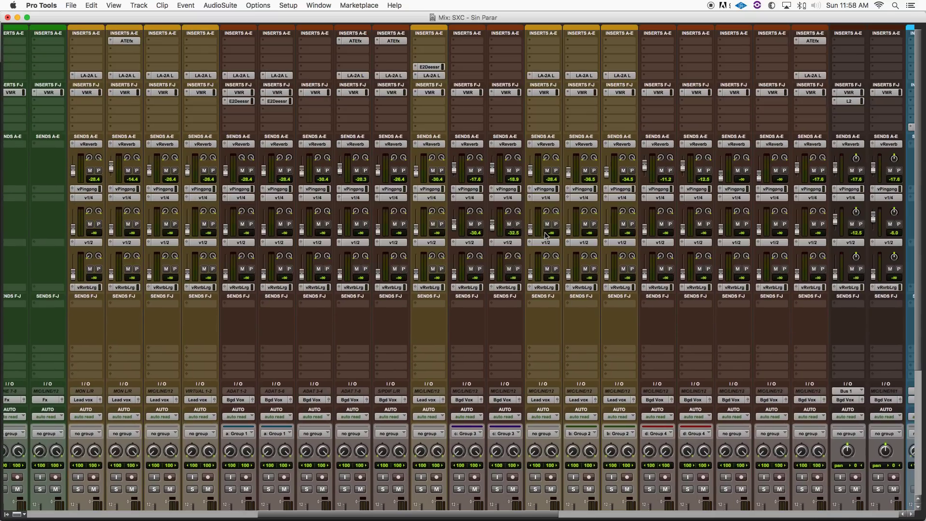
- Open the Teletronix LA-2A insert on Verso-St, watch its meter while playing the verse, and close the plug-in
click(546, 76)
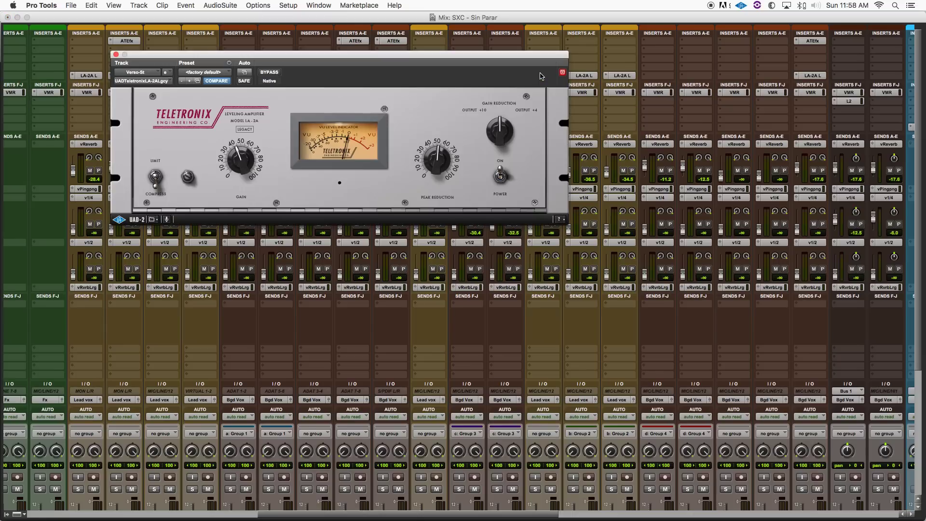
key(super+equal)
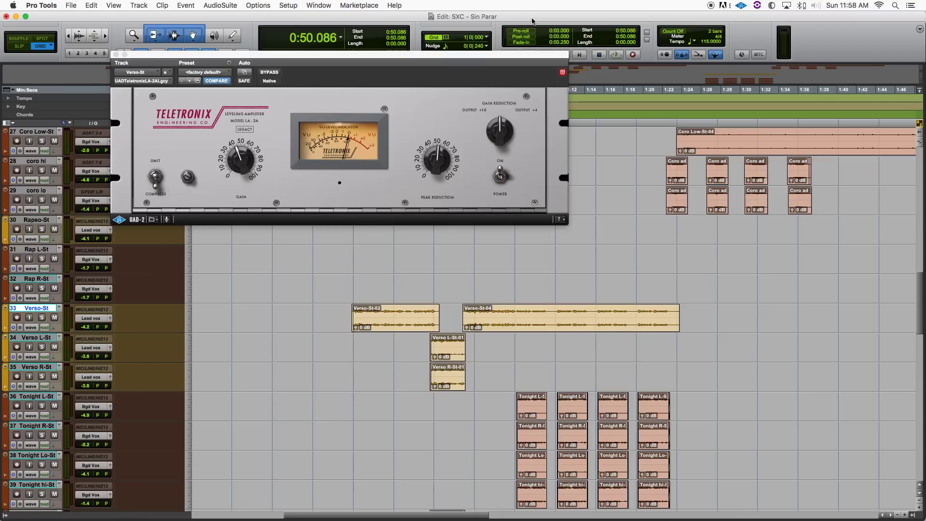
drag(442, 58, 606, 69)
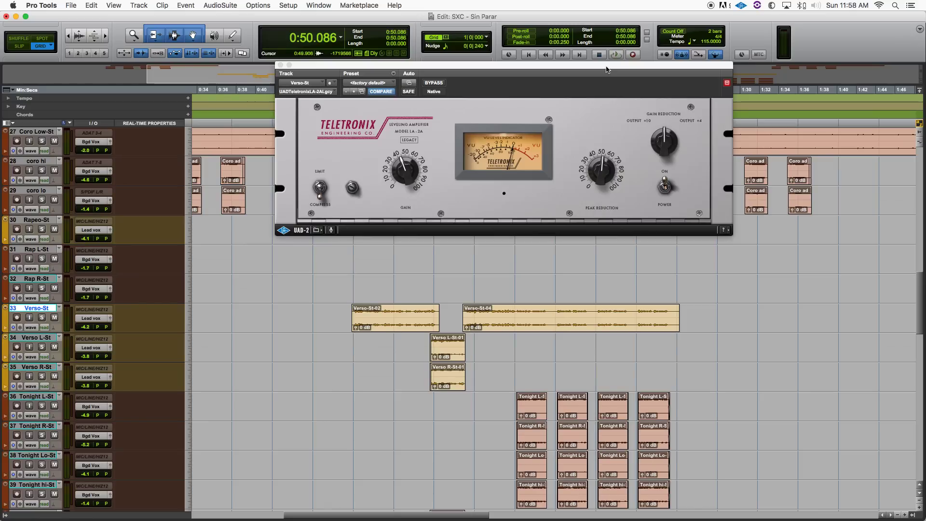
key(space)
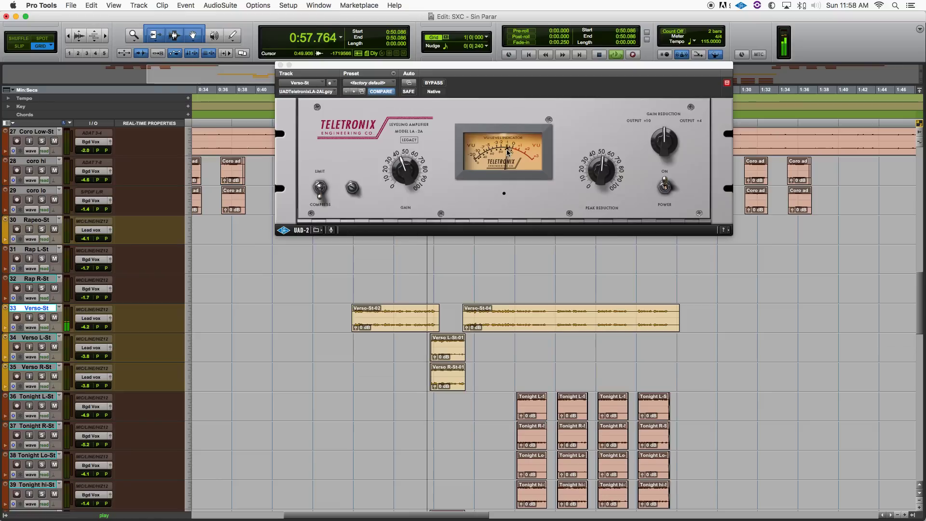
key(space)
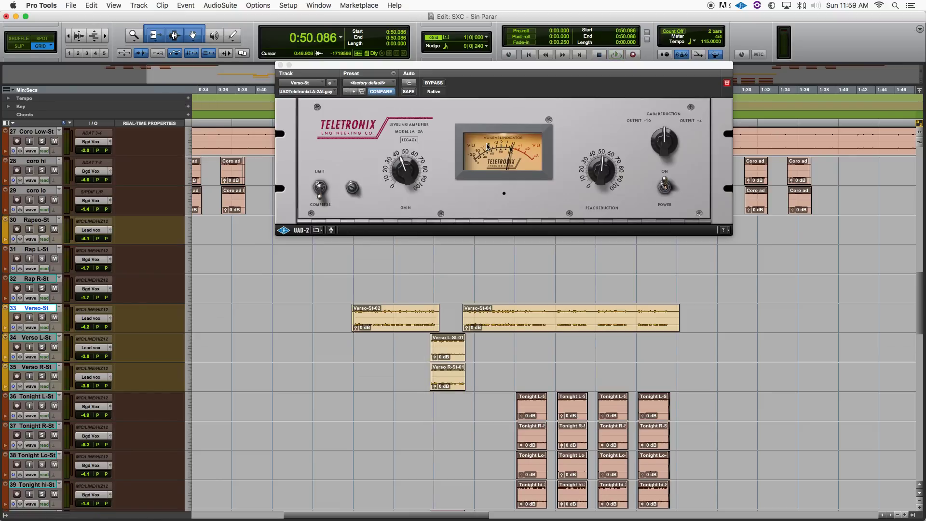
key(super+equal)
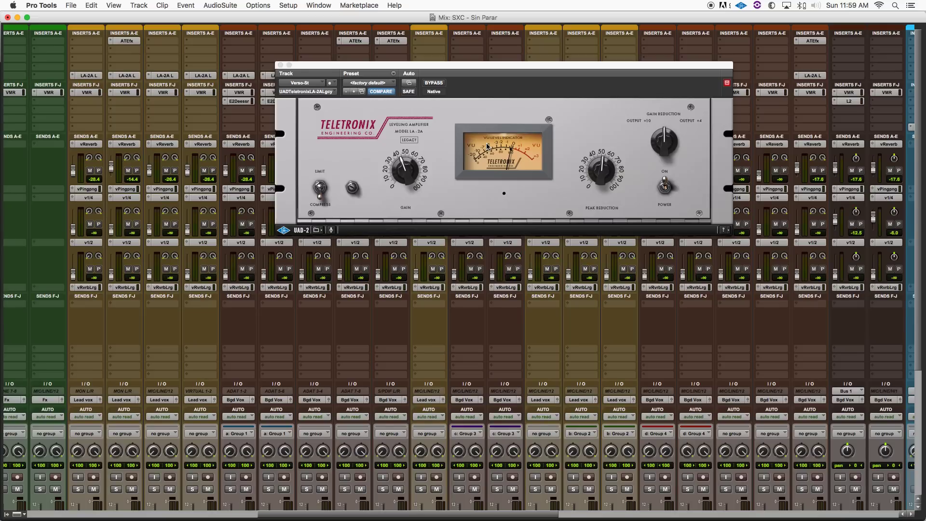
click(279, 65)
- Inspect the FG-73, FG-N and Virtual Channel modules of the Virtual Mix Rack on Verso-St, closing the plug-in
scroll(547, 181, down, 5)
scroll(548, 181, up, 5)
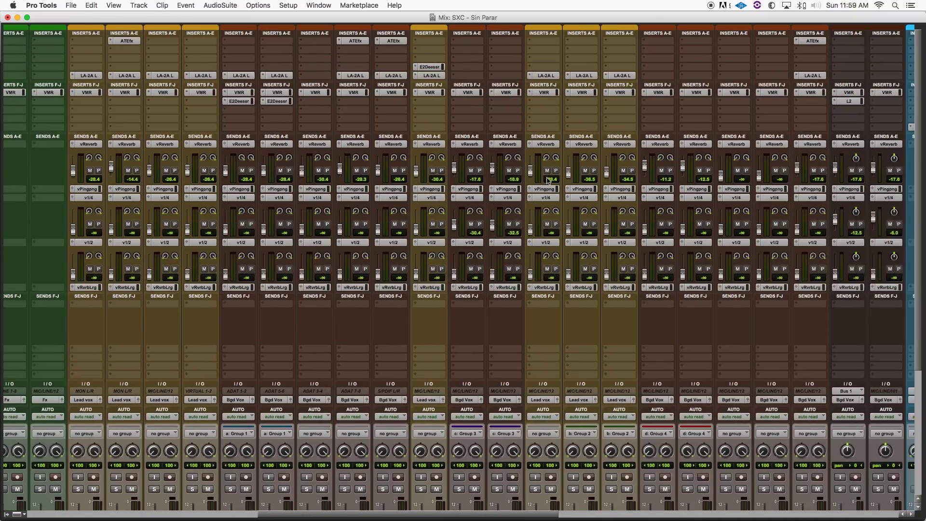
click(545, 93)
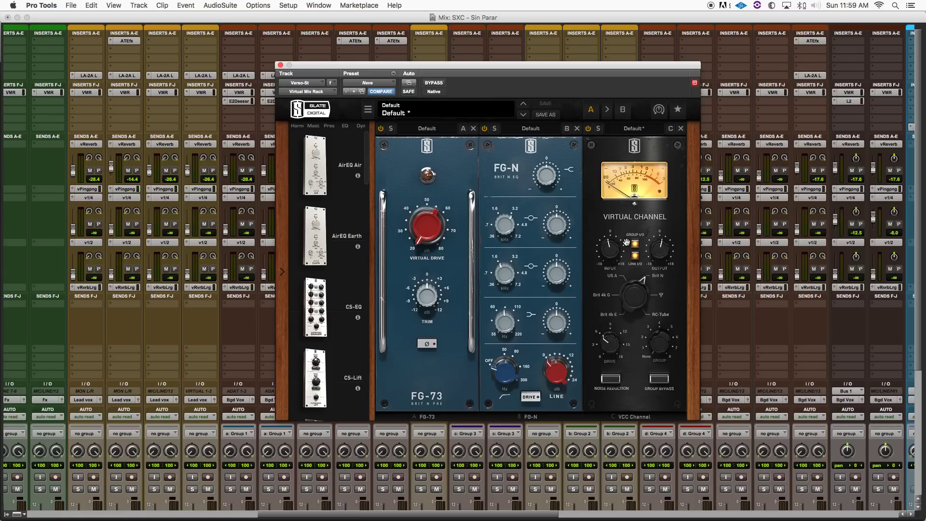
click(634, 257)
click(280, 66)
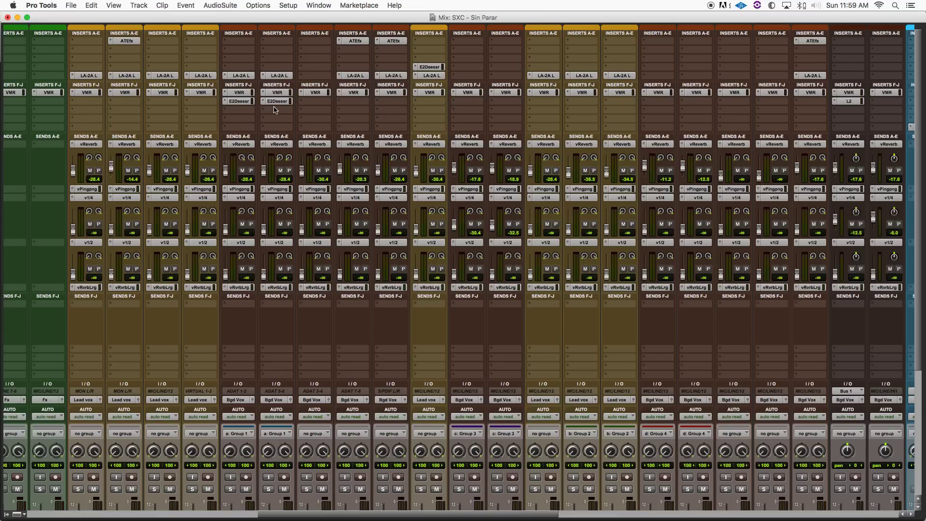
- Inspect the Virtual Mix Rack on the Lead Bs melody track, toggle its FG-N equalizer module, and close the plug-in
scroll(274, 110, down, 3)
scroll(273, 110, left, 10)
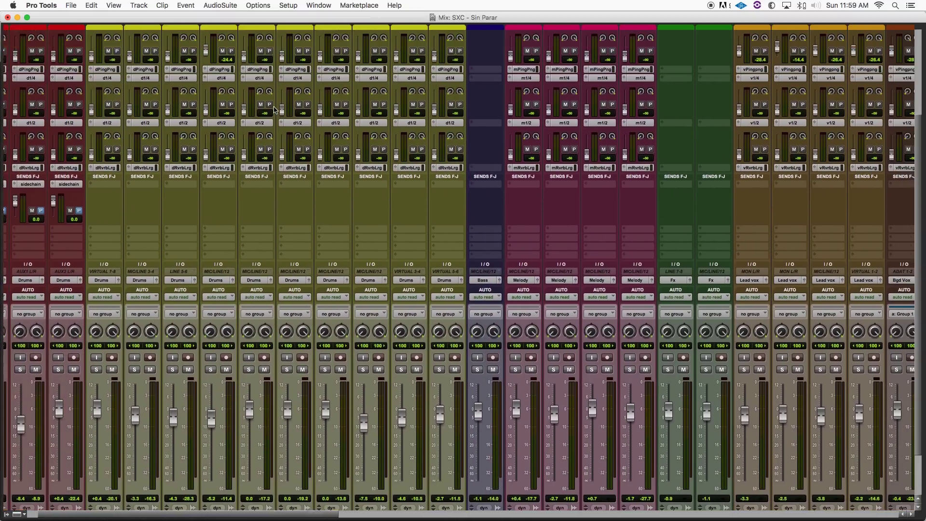
scroll(273, 110, up, 2)
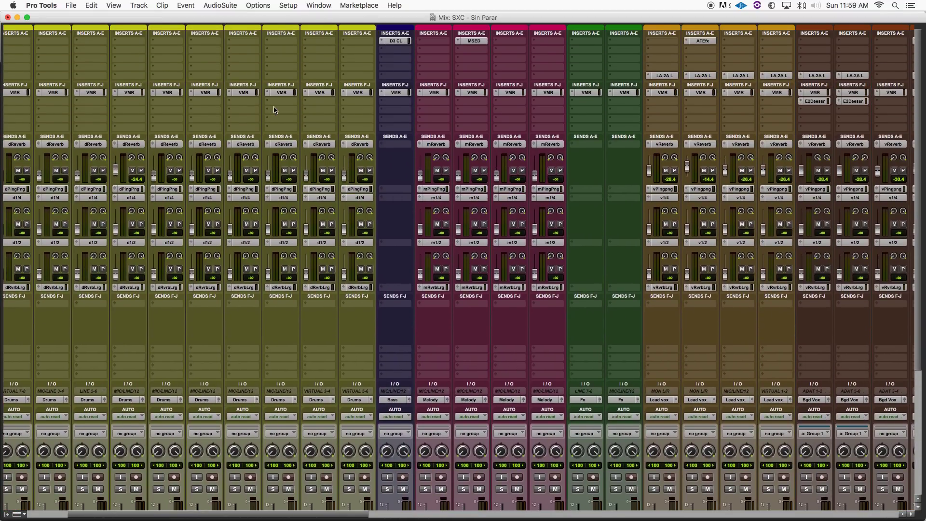
click(434, 94)
mouse_move(509, 58)
mouse_down()
mouse_move(612, 59)
mouse_move(510, 60)
mouse_up()
mouse_move(554, 219)
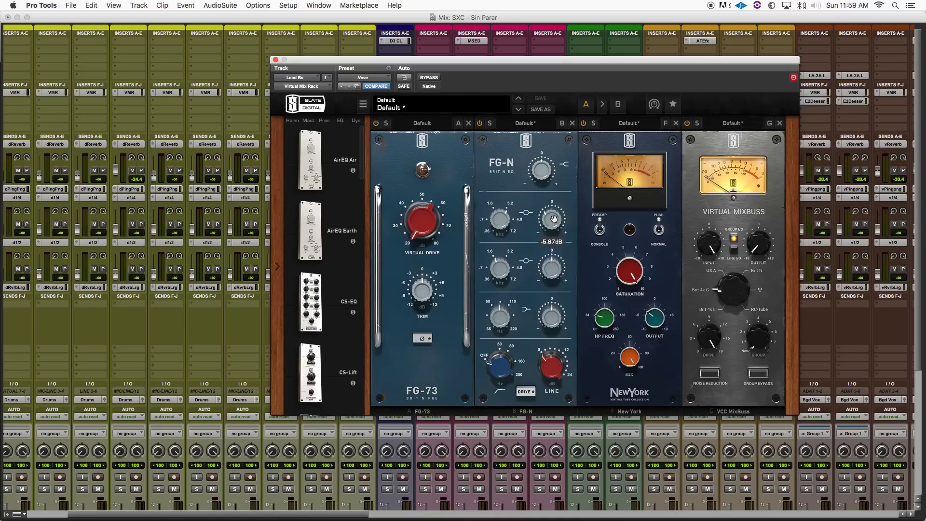
mouse_move(503, 221)
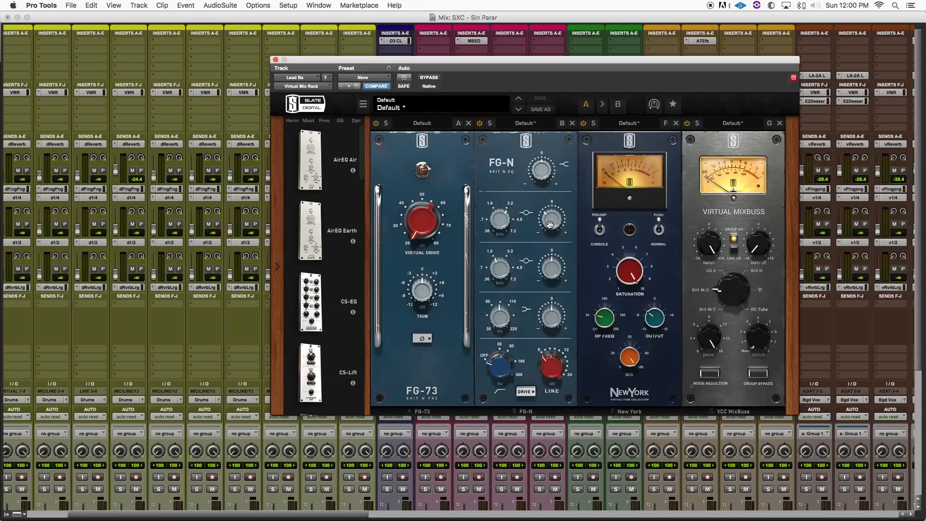
click(480, 123)
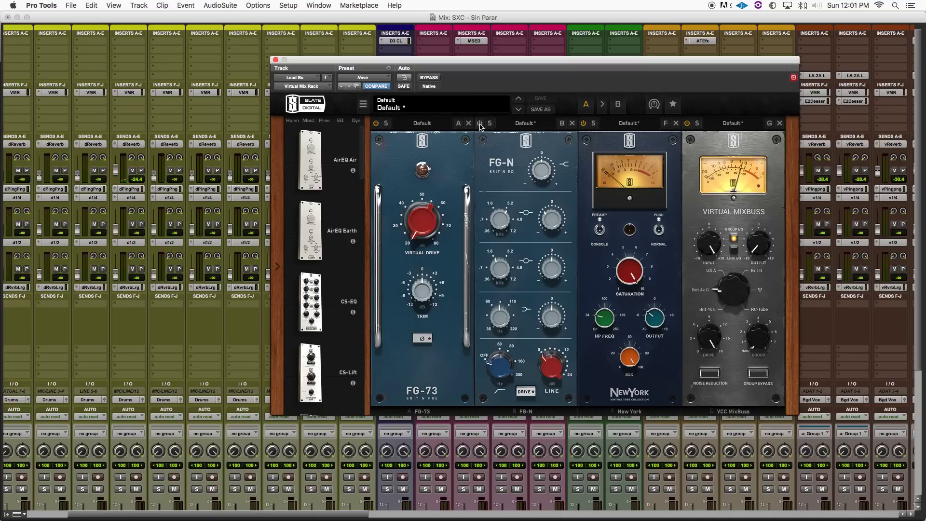
click(275, 60)
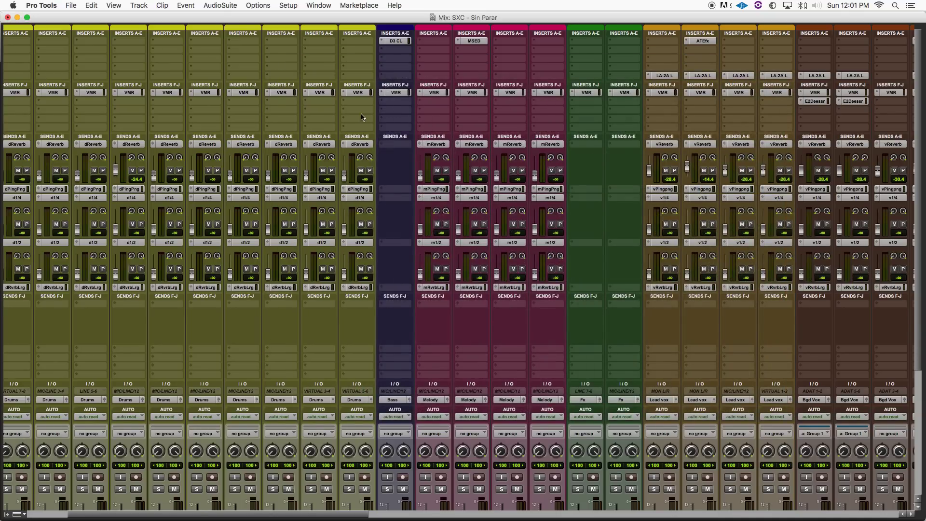
- Return to the Verso-St channel in the mixer and bring its inserts and sends into view
scroll(361, 117, right, 10)
scroll(361, 117, down, 5)
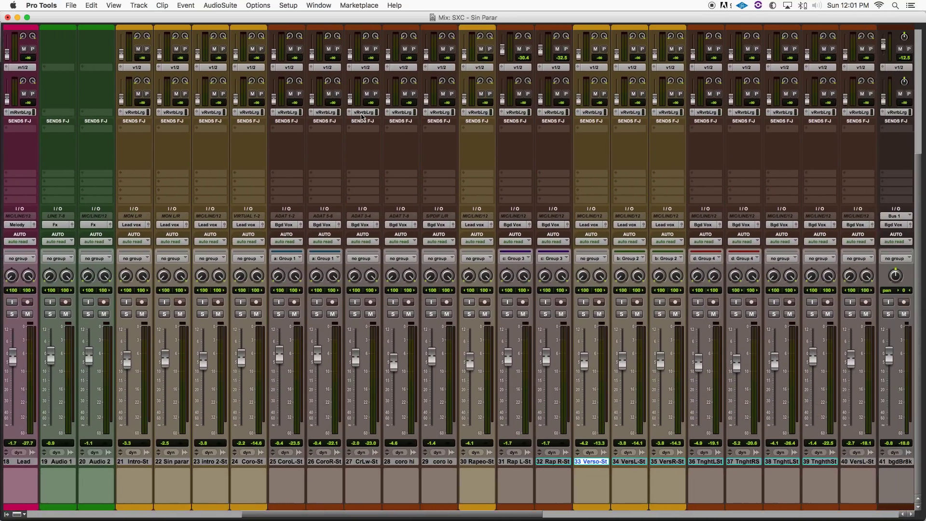
scroll(361, 117, right, 2)
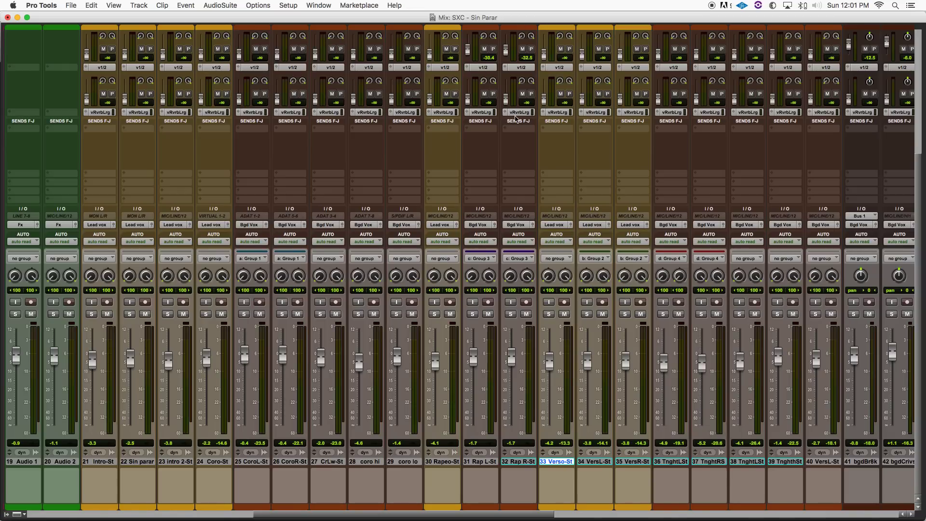
scroll(516, 120, up, 5)
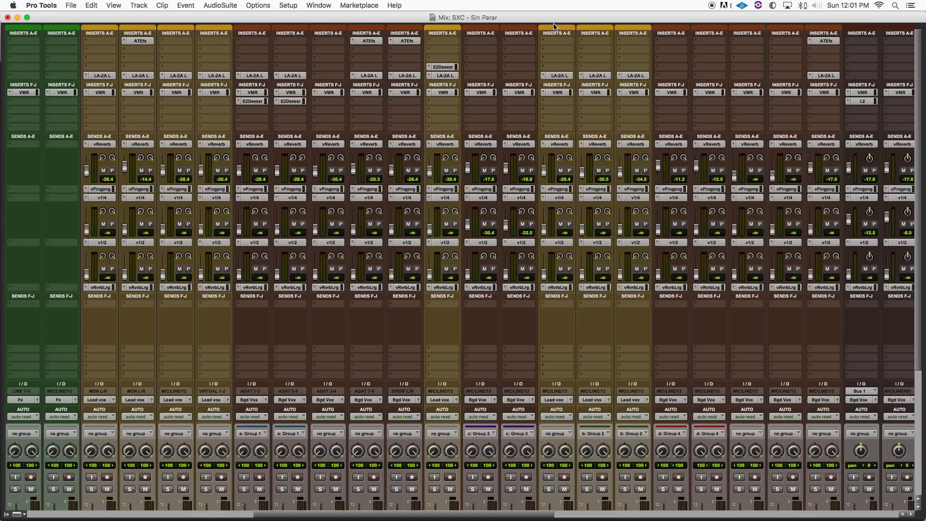